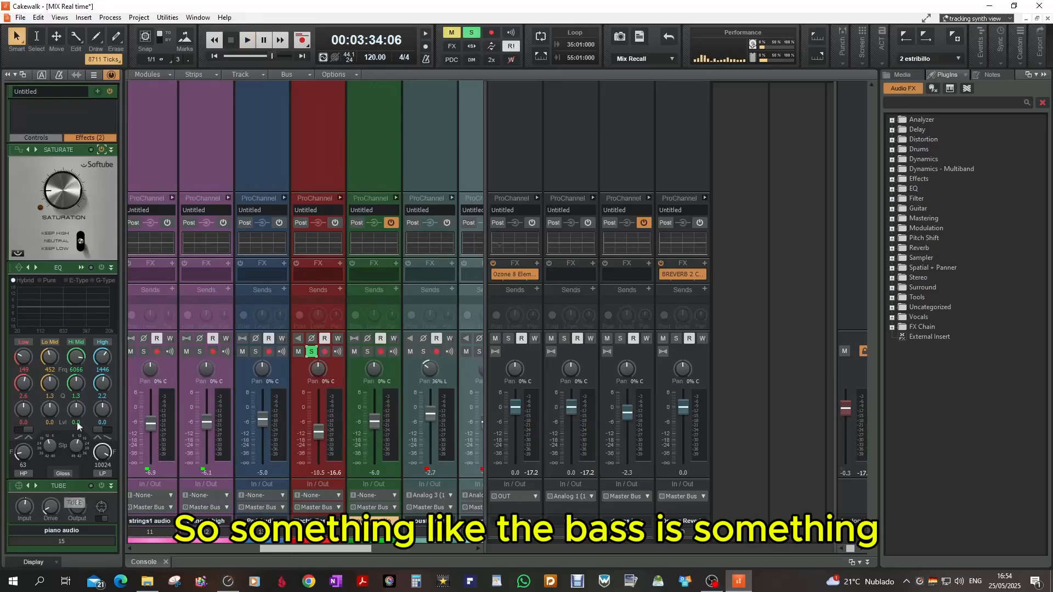
# - Bring up the Electric Bass audio track's ProChannel and adjust the drive of its S-Type console emulator
pyautogui.scroll(2, 71, 398)
pyautogui.click(317, 109)
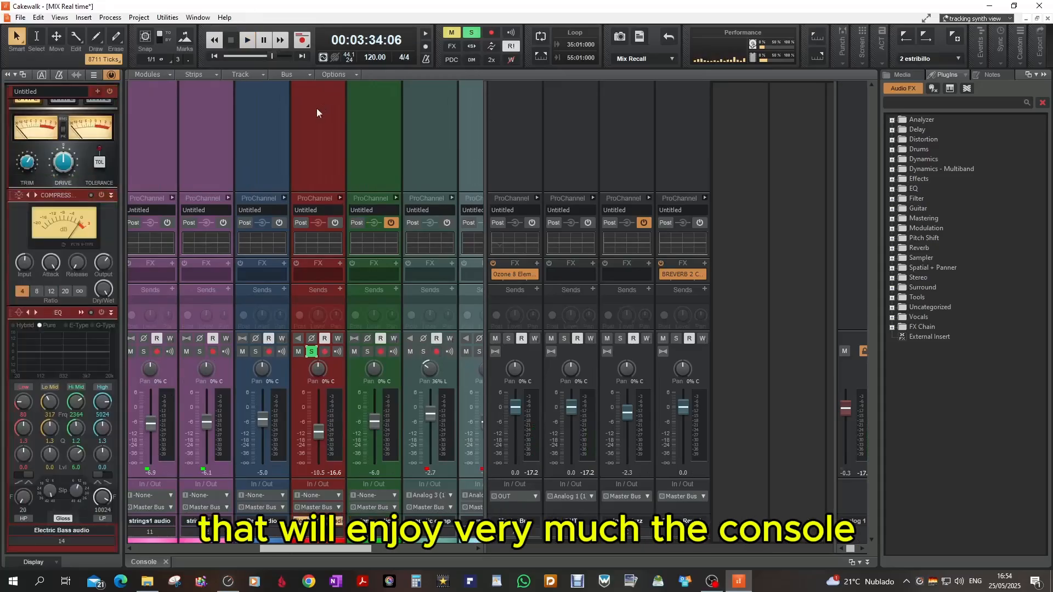
pyautogui.scroll(1, 67, 315)
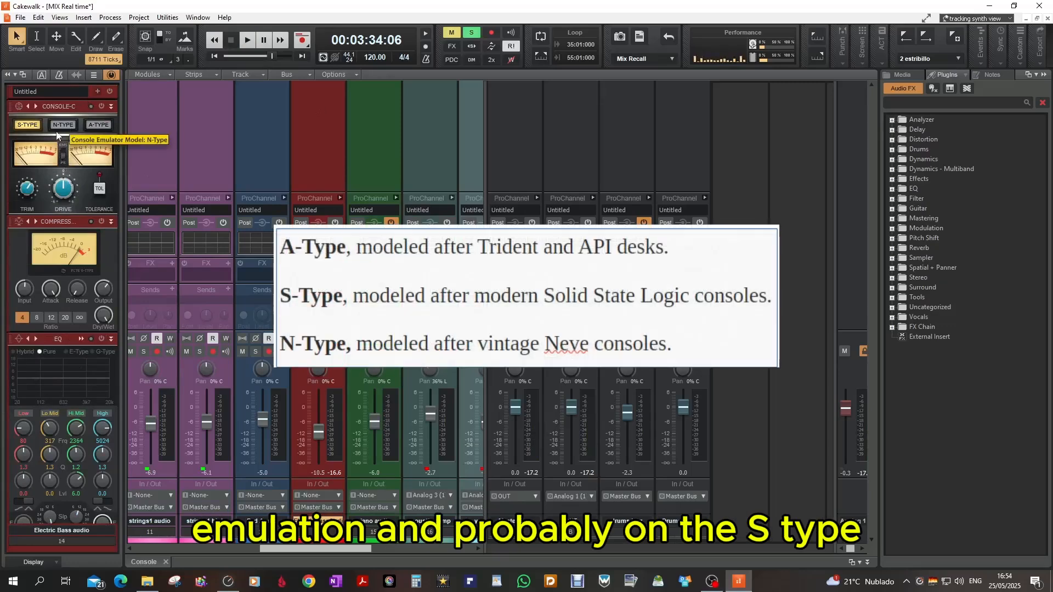
pyautogui.moveTo(58, 190); pyautogui.dragTo(61, 181)
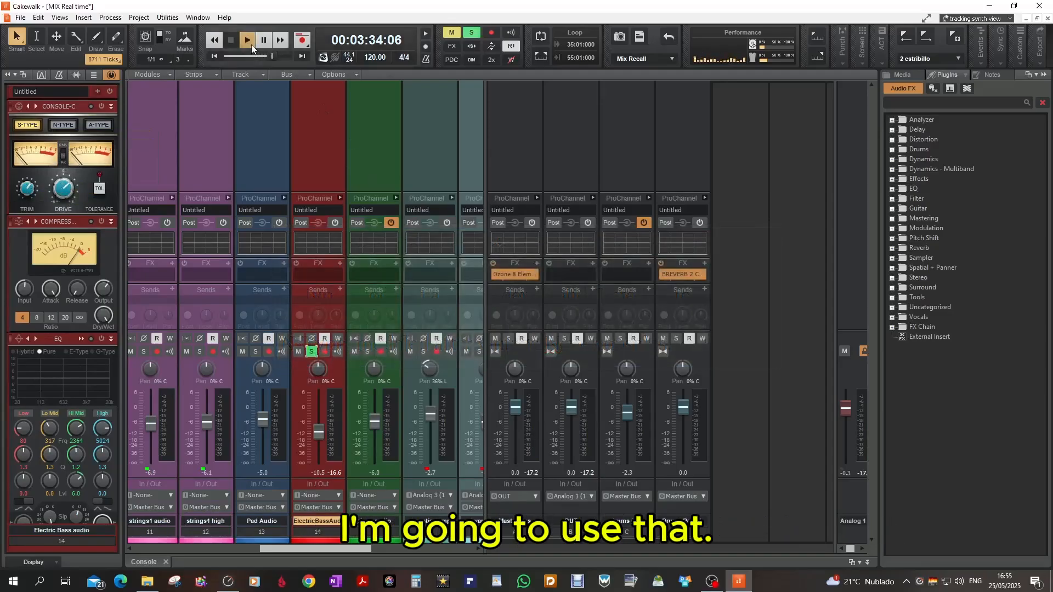
# - Enable the bass track's ProChannel and console emulator while auditioning the soloed bass, and stop playback
pyautogui.click(251, 44)
pyautogui.click(111, 92)
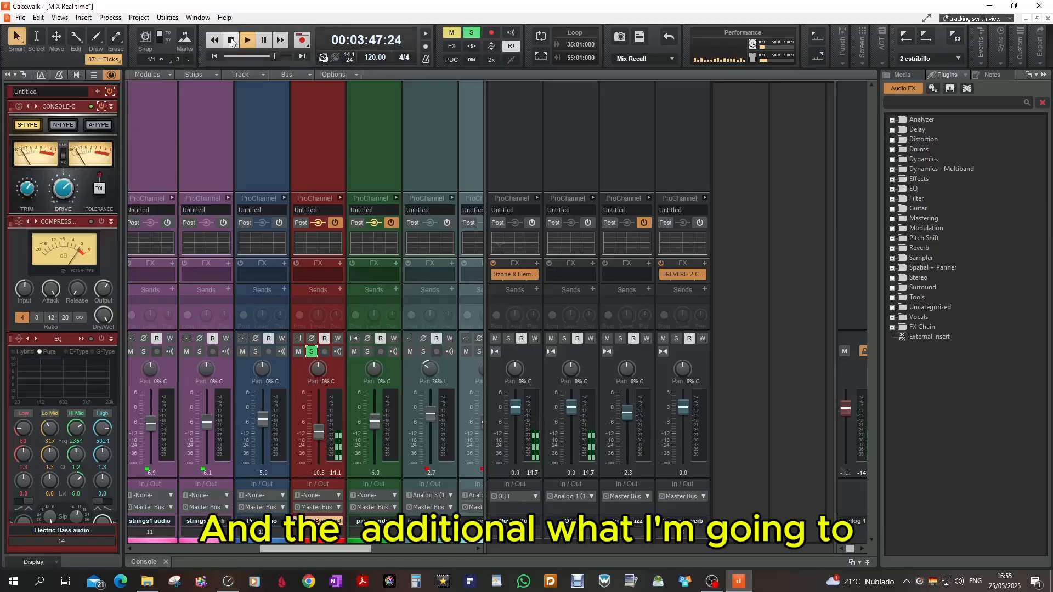
pyautogui.click(232, 41)
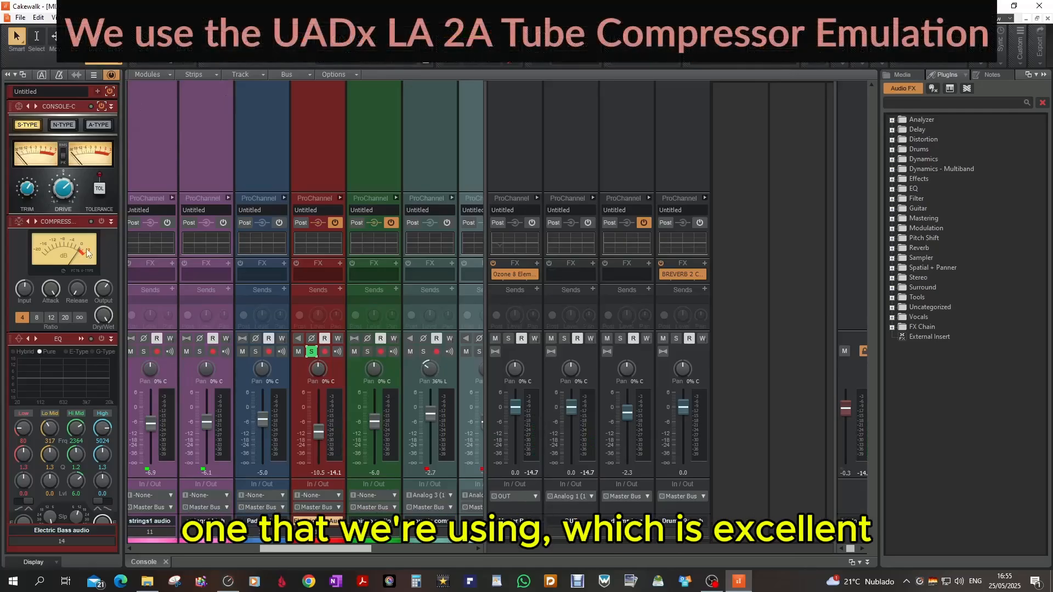
# - Insert an FX Chain module before the compressor in the bass track's ProChannel
pyautogui.rightClick(70, 225)
pyautogui.moveTo(109, 229)
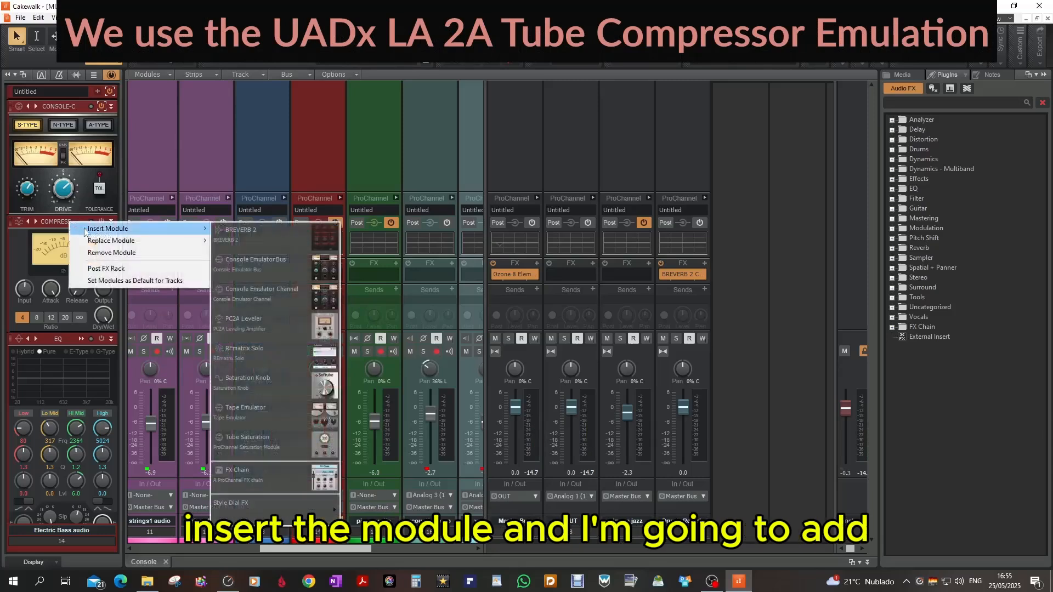
pyautogui.click(226, 471)
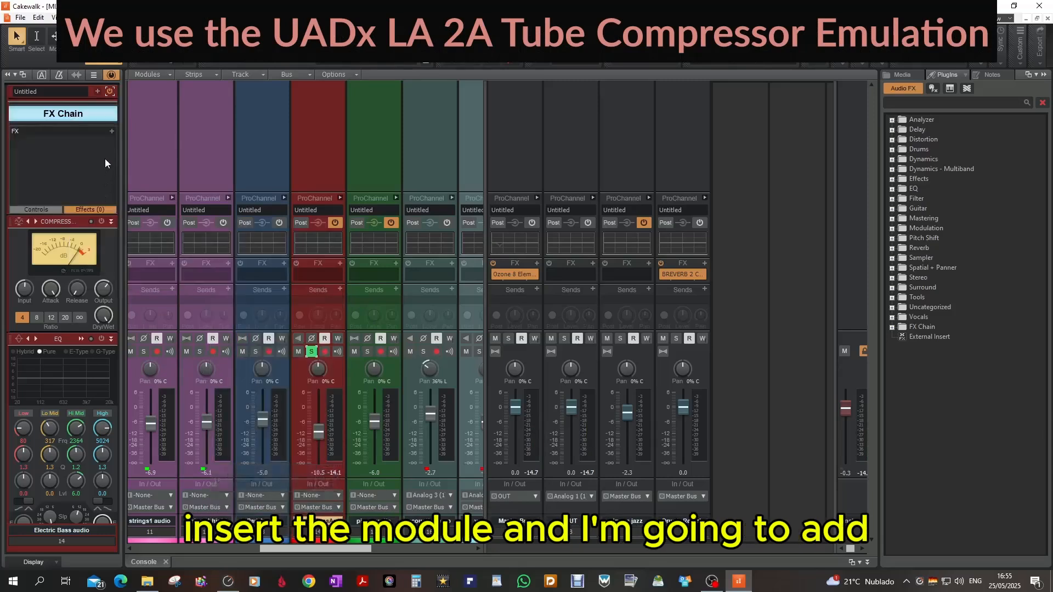
# - Add the UADx LA-2A Tube Compressor to the bass track's FX Chain and move its window aside
pyautogui.click(113, 132)
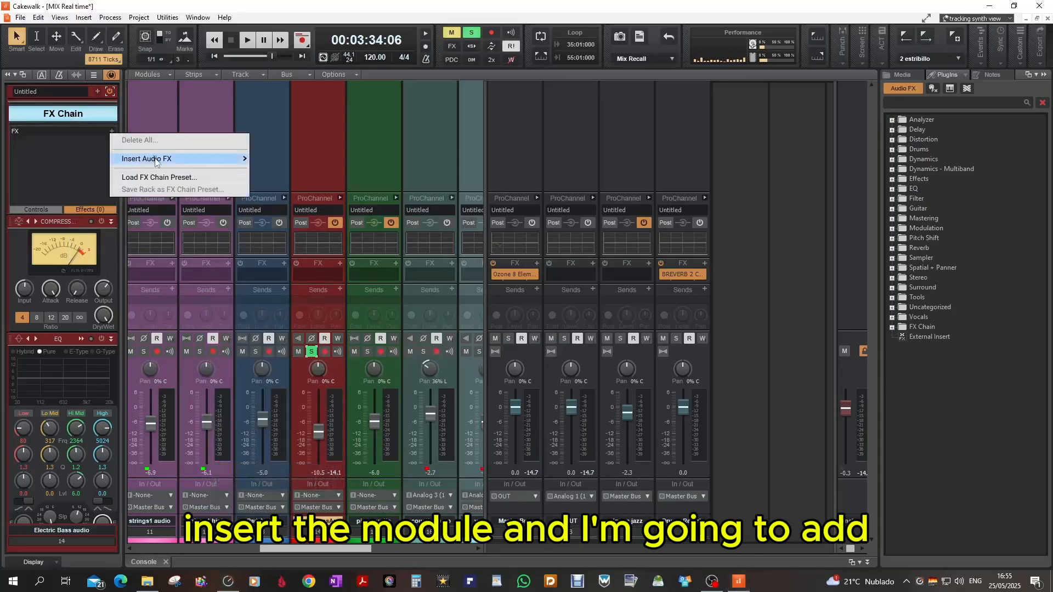
pyautogui.moveTo(165, 162)
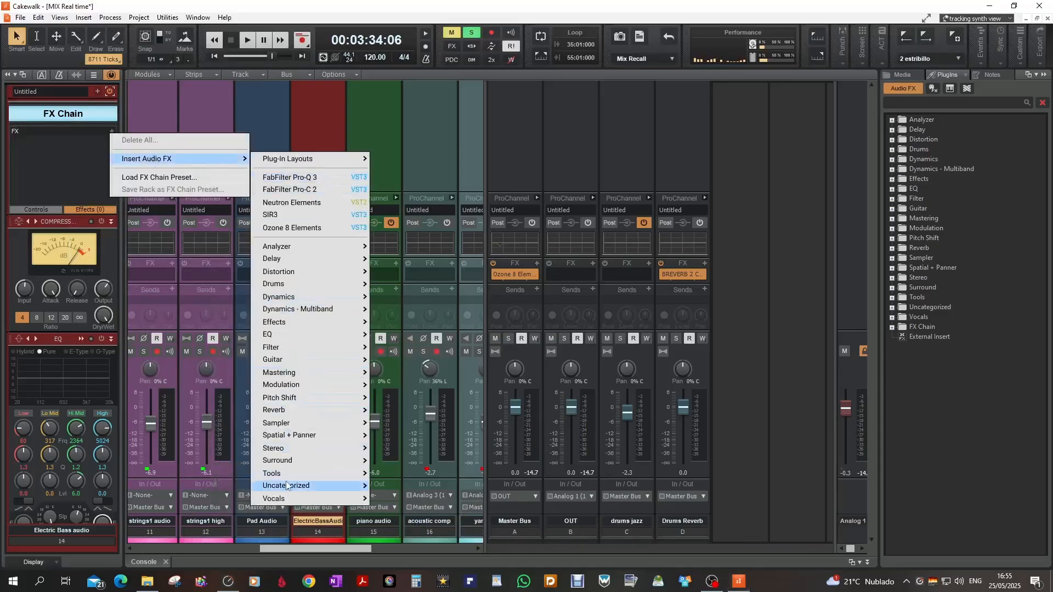
pyautogui.moveTo(296, 301)
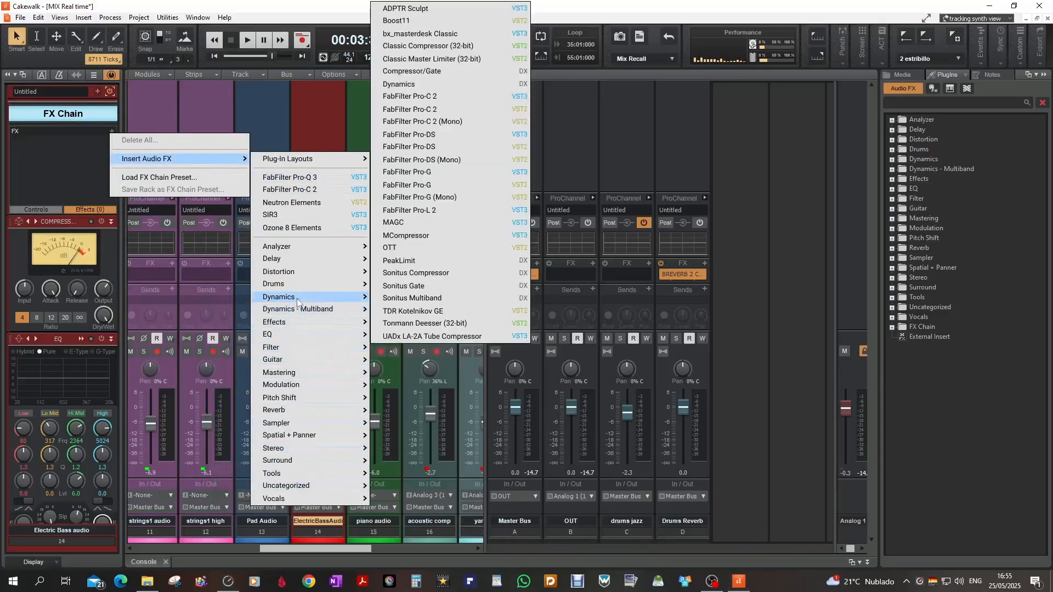
pyautogui.click(428, 337)
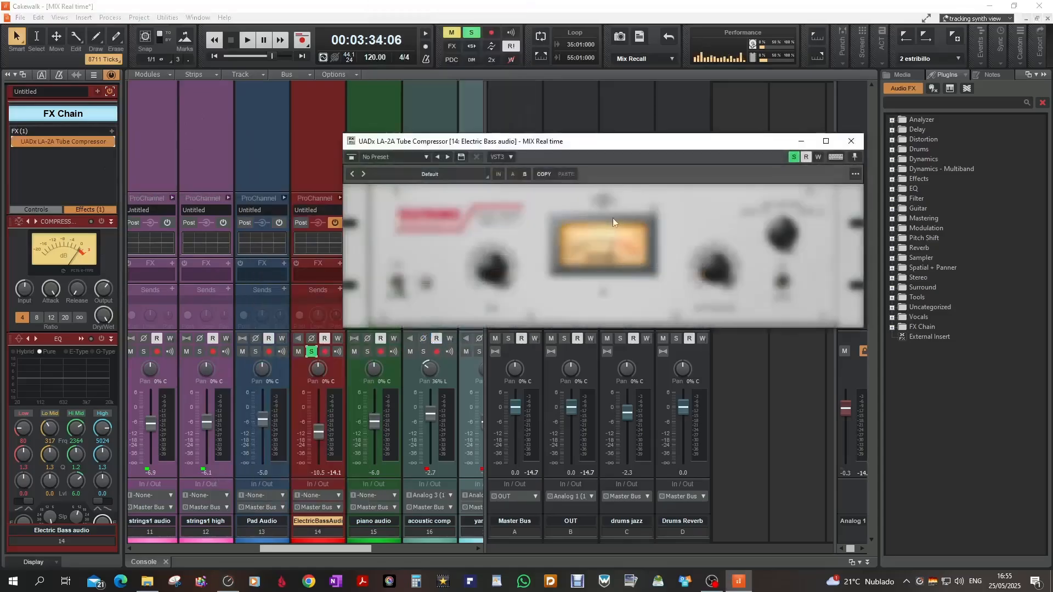
pyautogui.moveTo(579, 153); pyautogui.dragTo(548, 153)
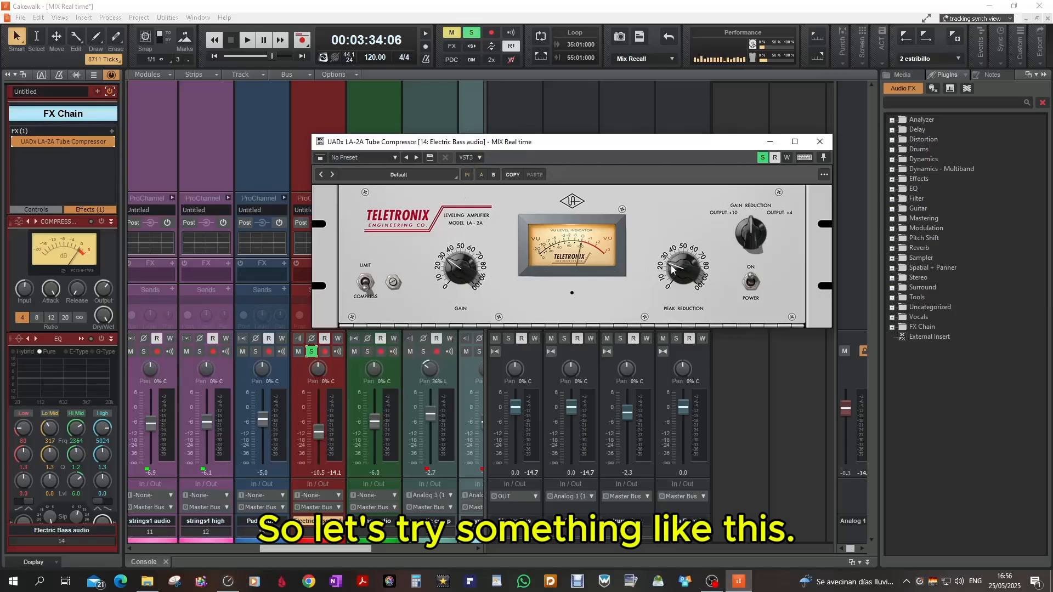
# - Fine-tune the LA-2A's peak reduction and gain while listening to the soloed bass
pyautogui.moveTo(671, 268); pyautogui.dragTo(672, 273)
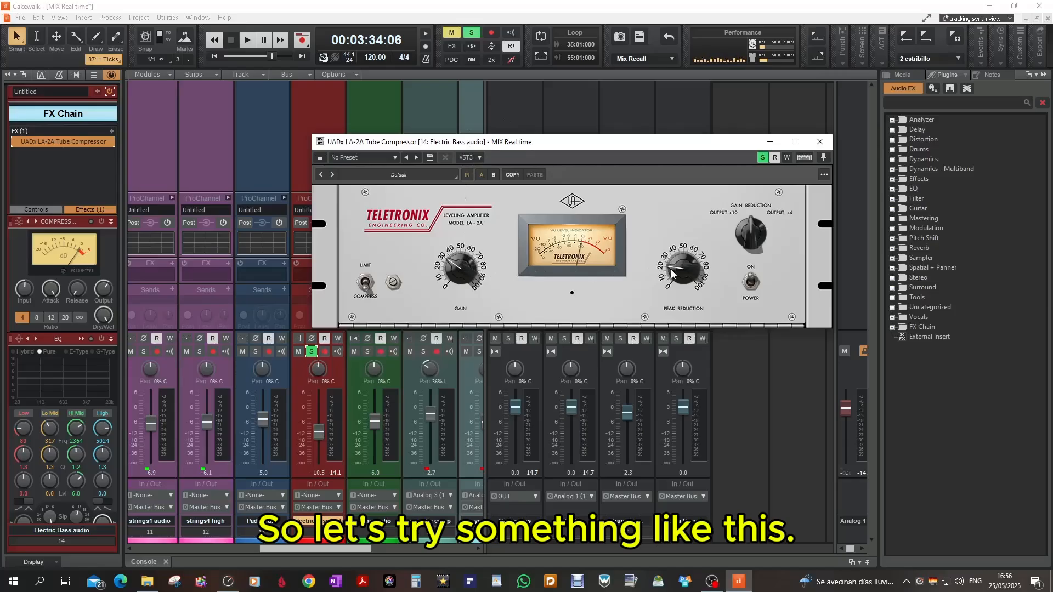
pyautogui.click(248, 40)
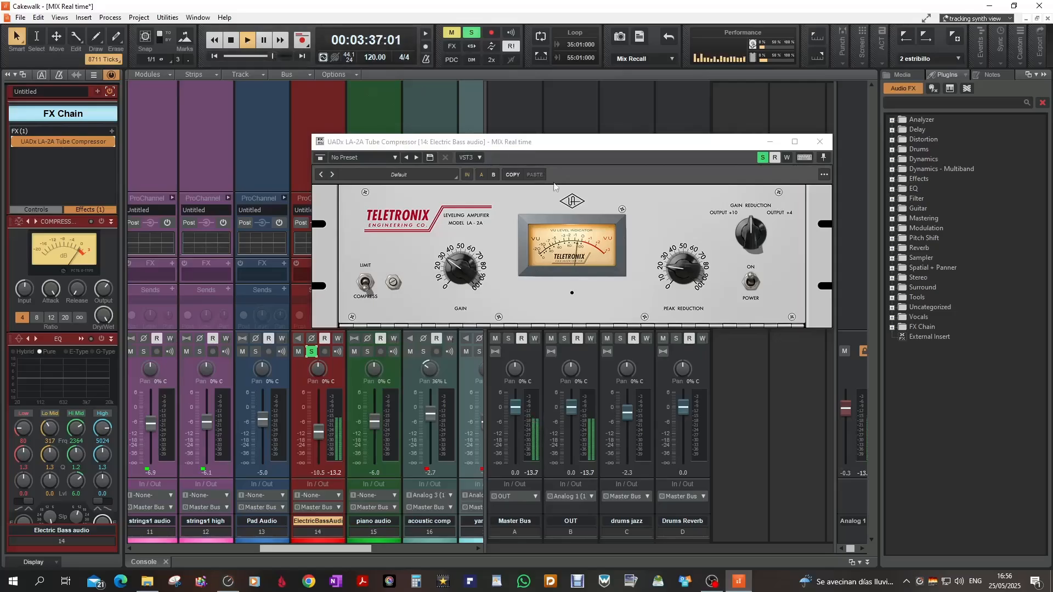
pyautogui.click(455, 270)
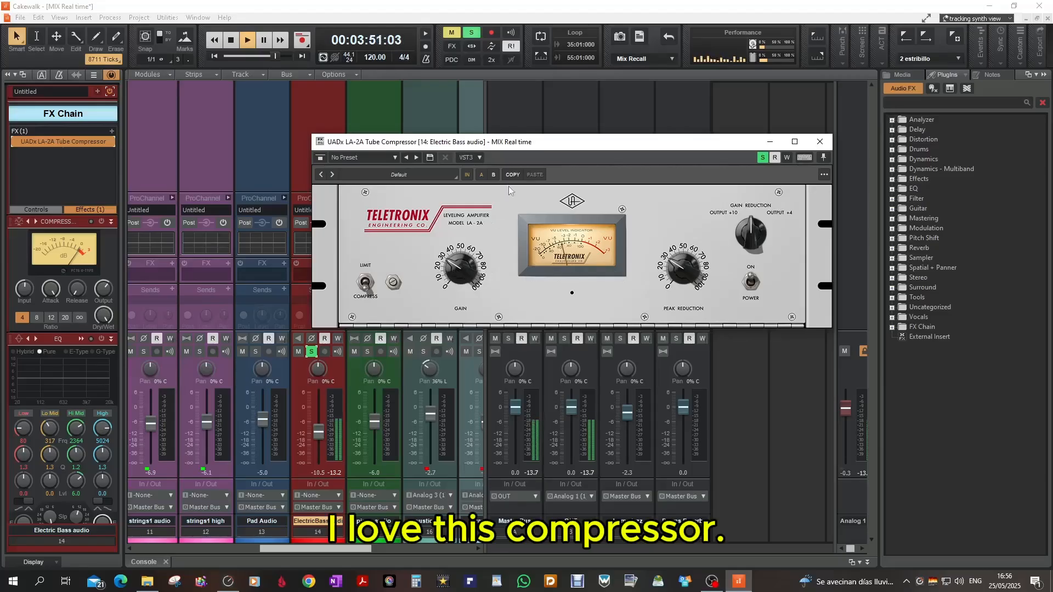
# - Unsolo the bass briefly to hear the compressed sound within the full mix
pyautogui.moveTo(523, 147); pyautogui.dragTo(566, 147)
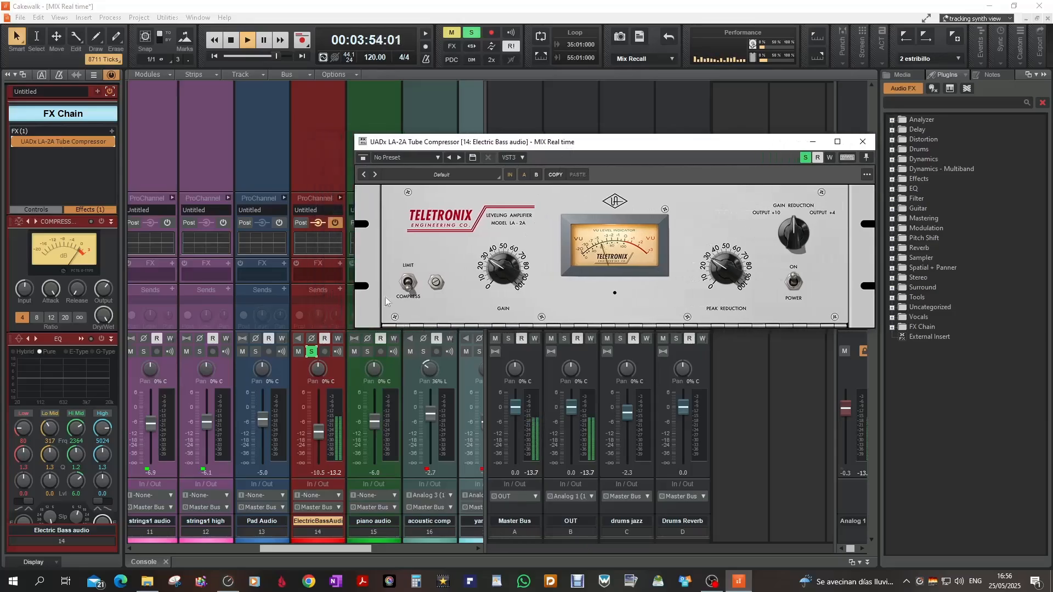
pyautogui.click(308, 352)
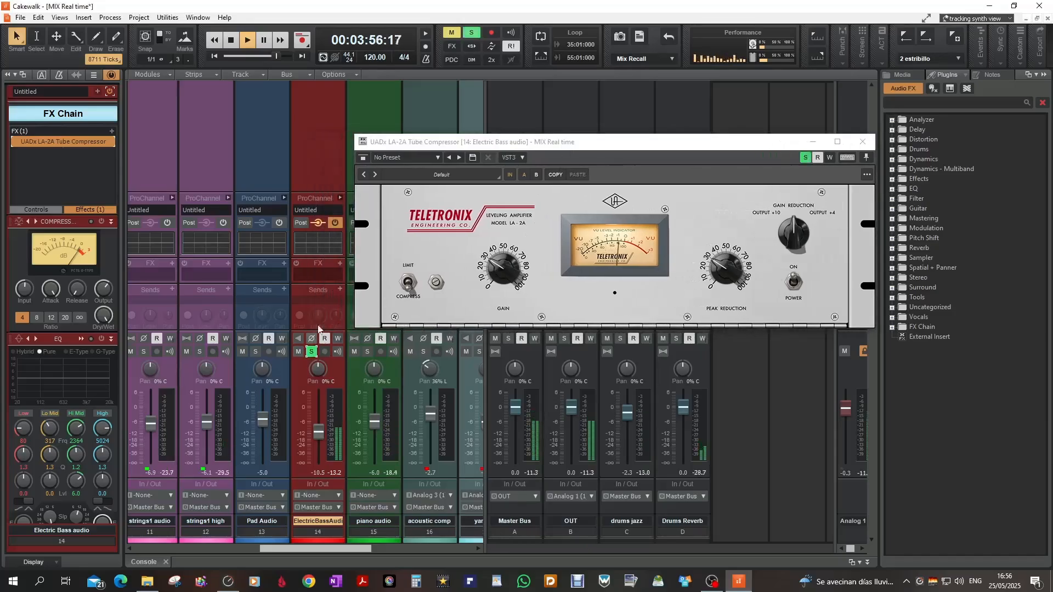
pyautogui.click(248, 40)
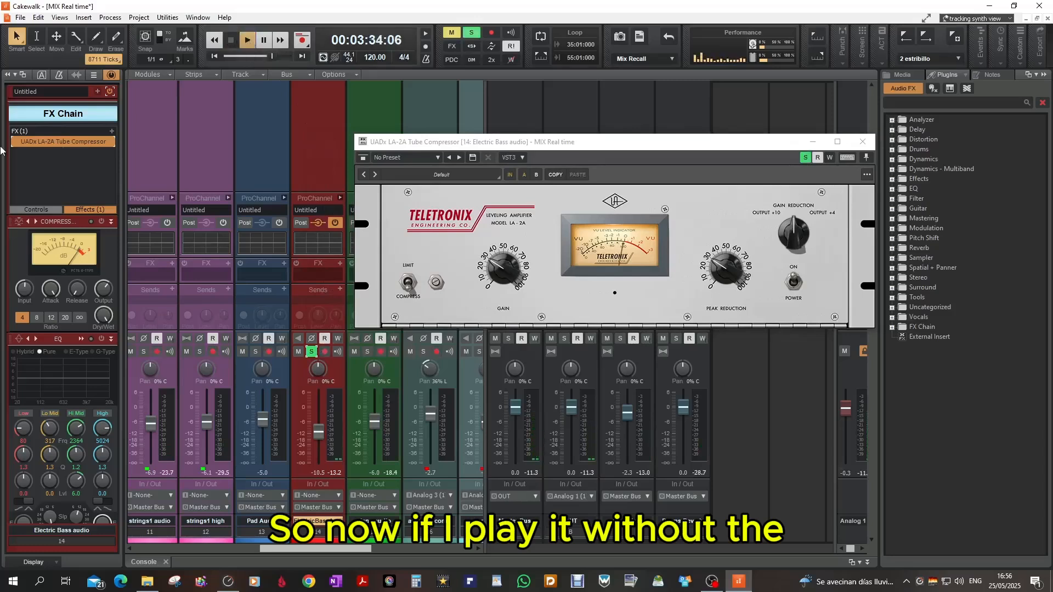
# - Compare the soloed bass with the LA-2A bypassed and active, stop playback and close the compressor window
pyautogui.click(248, 40)
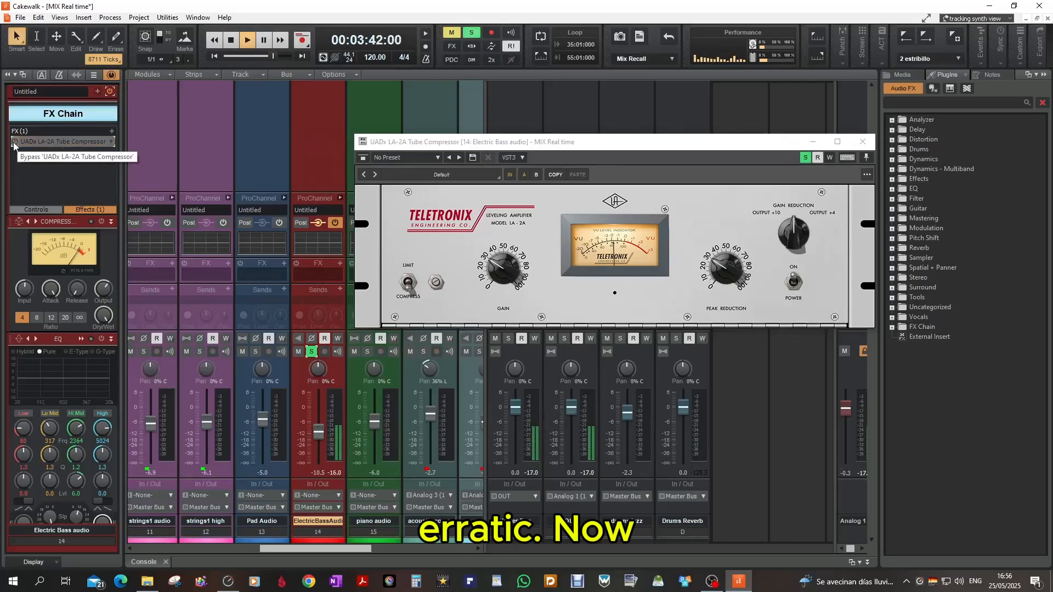
pyautogui.click(14, 142)
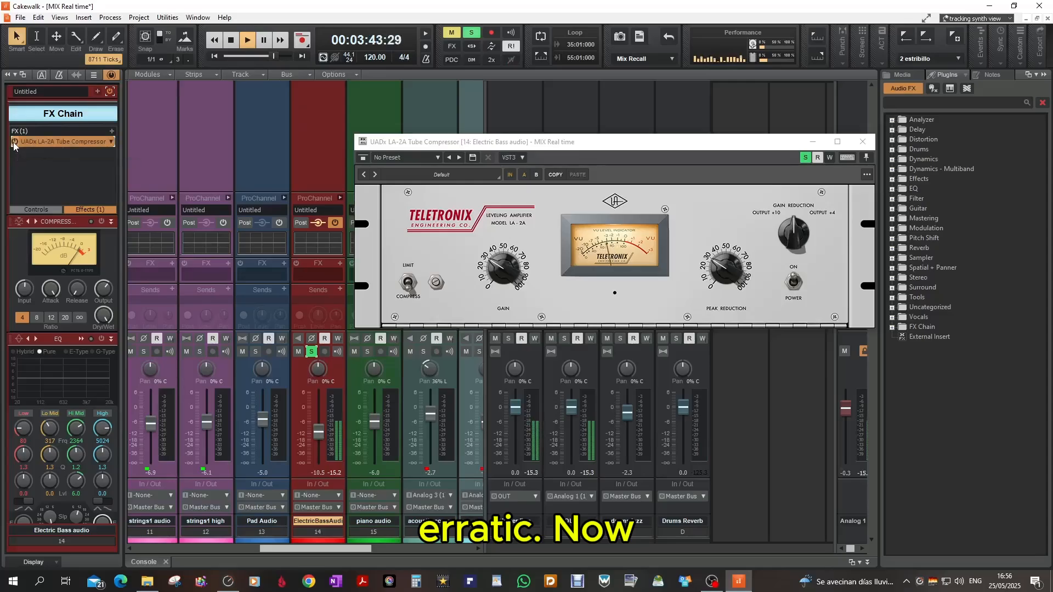
pyautogui.click(227, 44)
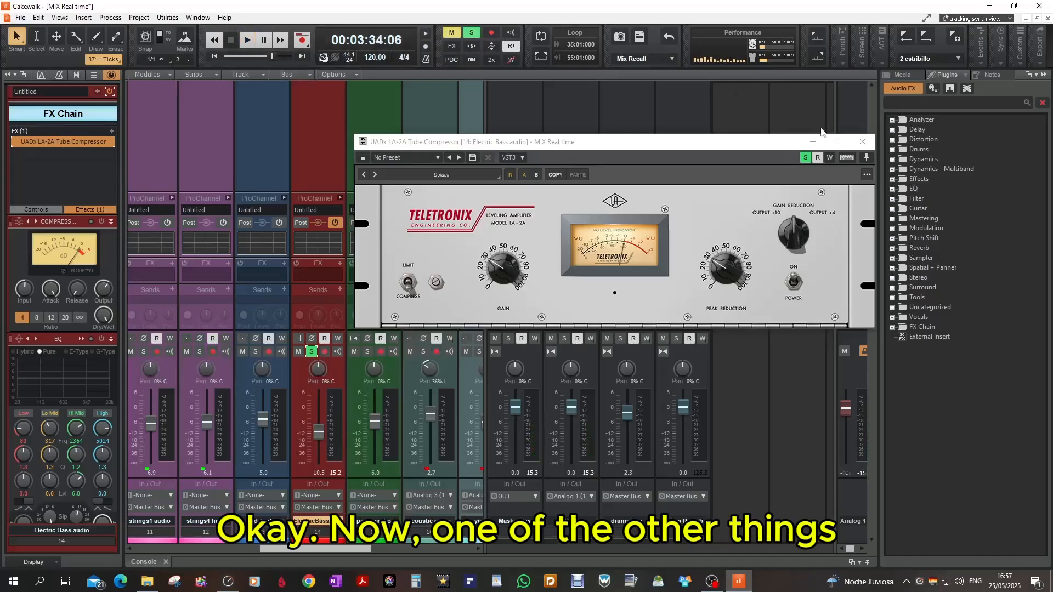
pyautogui.click(862, 142)
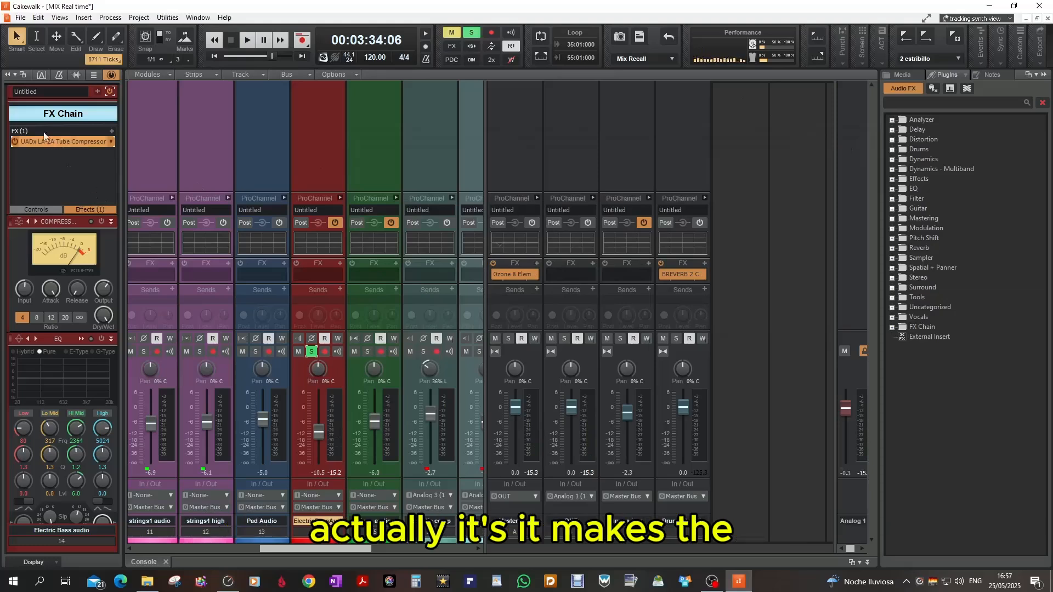
# - Add the Classic Chorus (32-bit) effect after the LA-2A in the bass FX Chain and move its window aside
pyautogui.click(110, 131)
pyautogui.moveTo(153, 159)
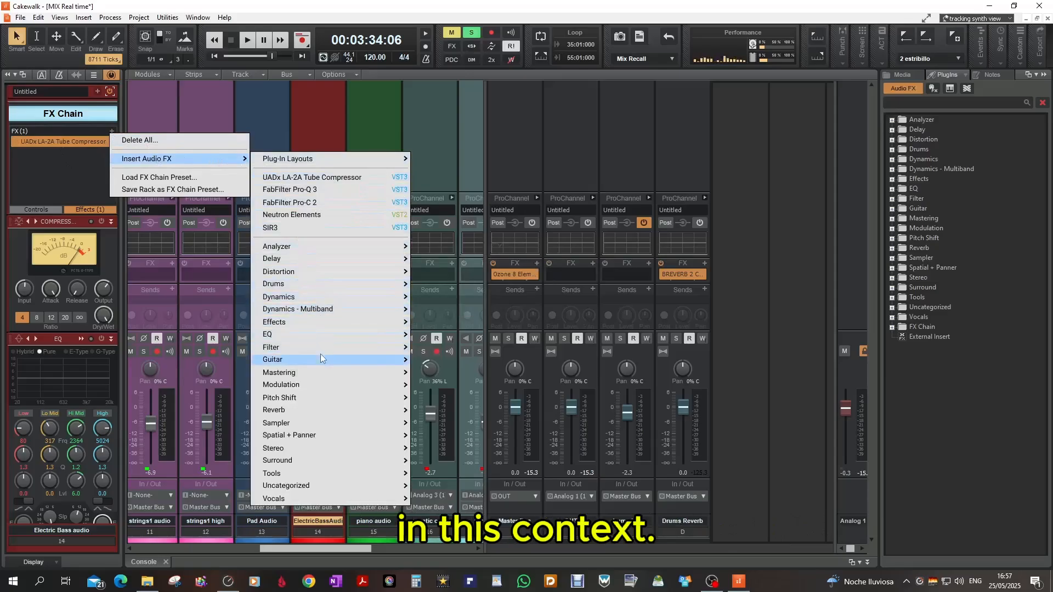
pyautogui.moveTo(315, 387)
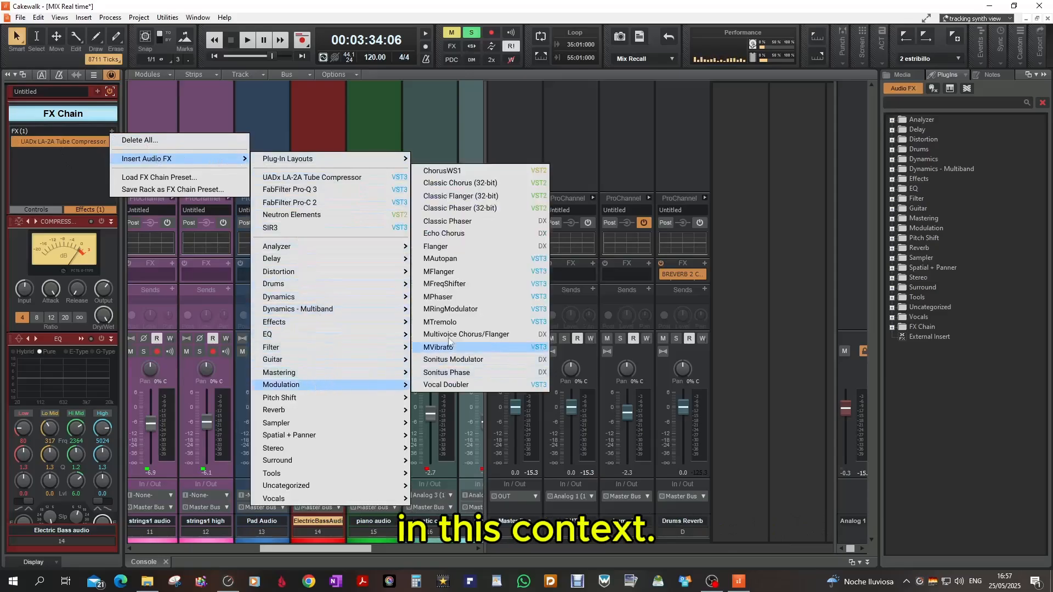
pyautogui.click(460, 186)
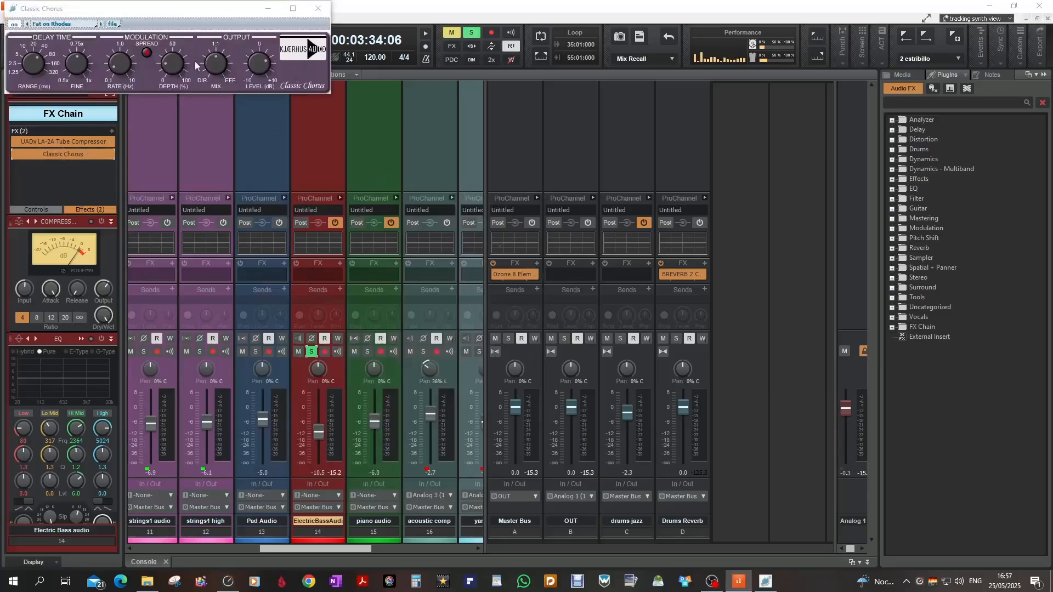
pyautogui.moveTo(187, 9); pyautogui.dragTo(696, 239)
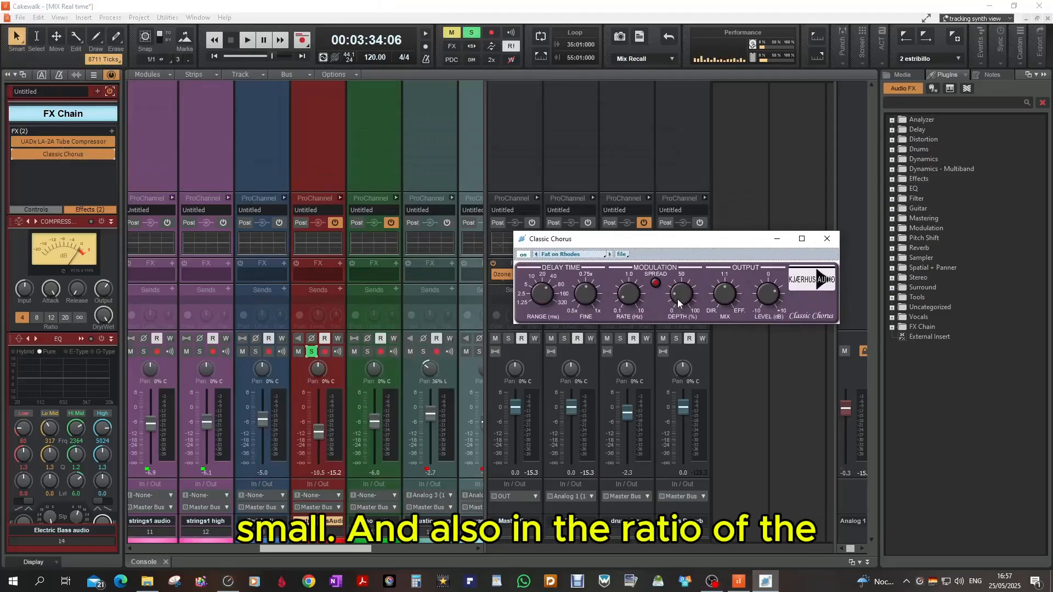
# - Reduce the Classic Chorus depth and set its mix to 1.6:0.4 while auditioning the bass
pyautogui.moveTo(718, 294); pyautogui.dragTo(717, 309)
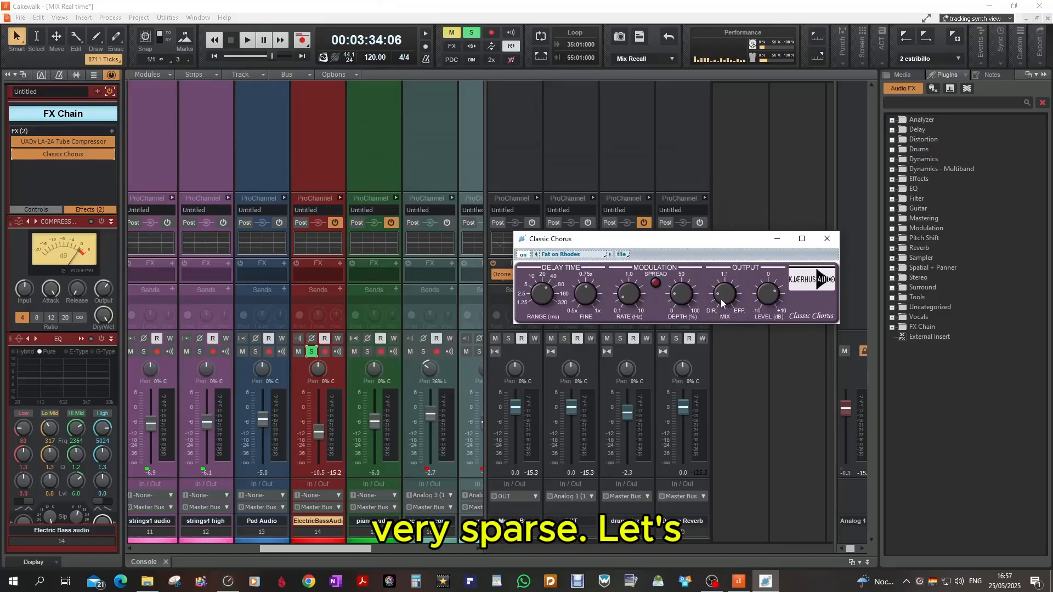
pyautogui.click(248, 40)
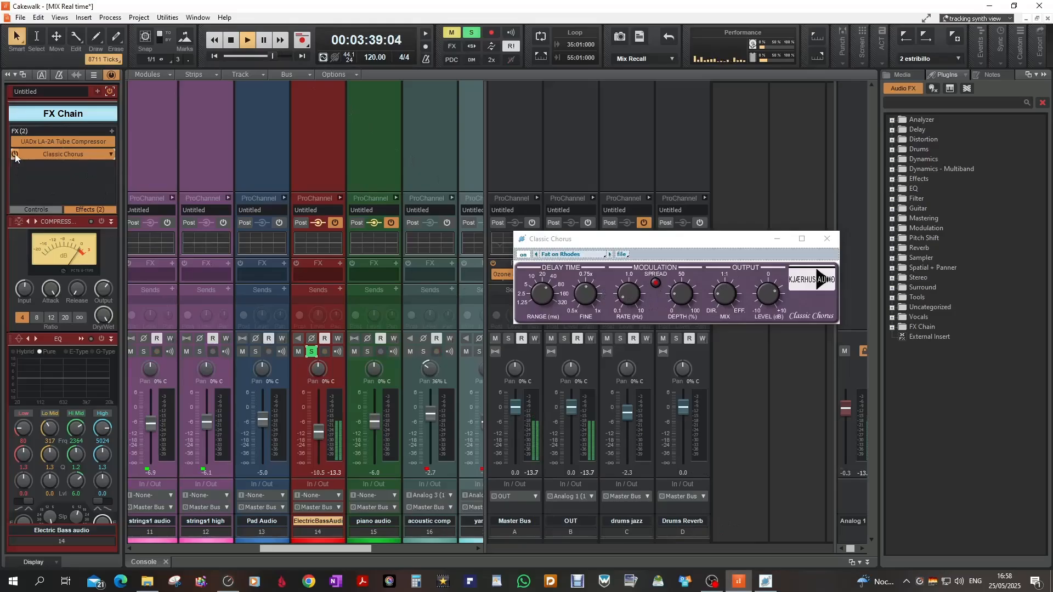
pyautogui.moveTo(679, 295); pyautogui.dragTo(675, 299)
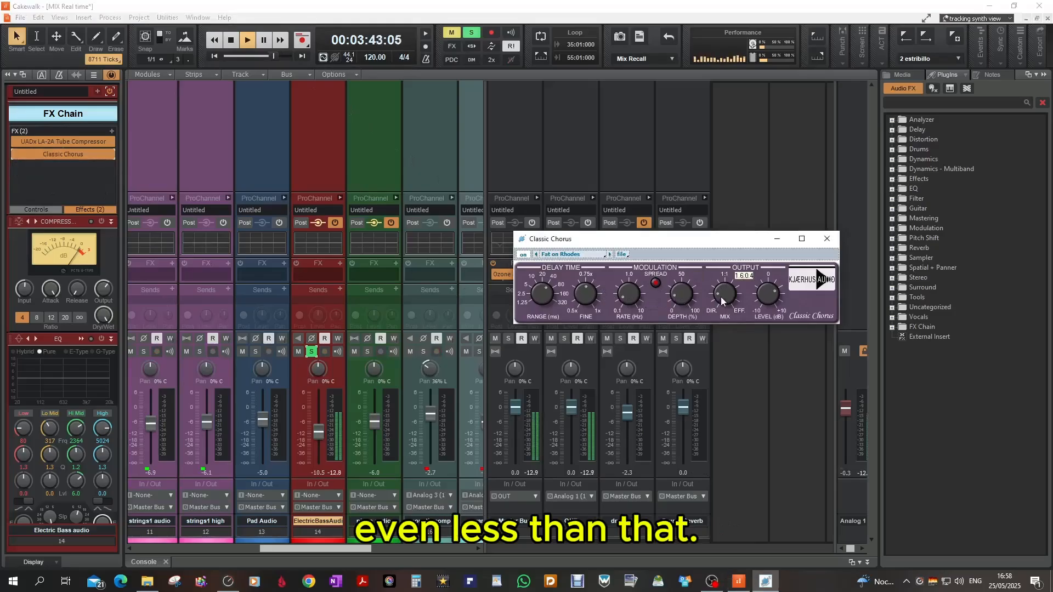
# - Compare the bass with the Classic Chorus bypassed and active, stop playback and close the chorus window
pyautogui.click(14, 154)
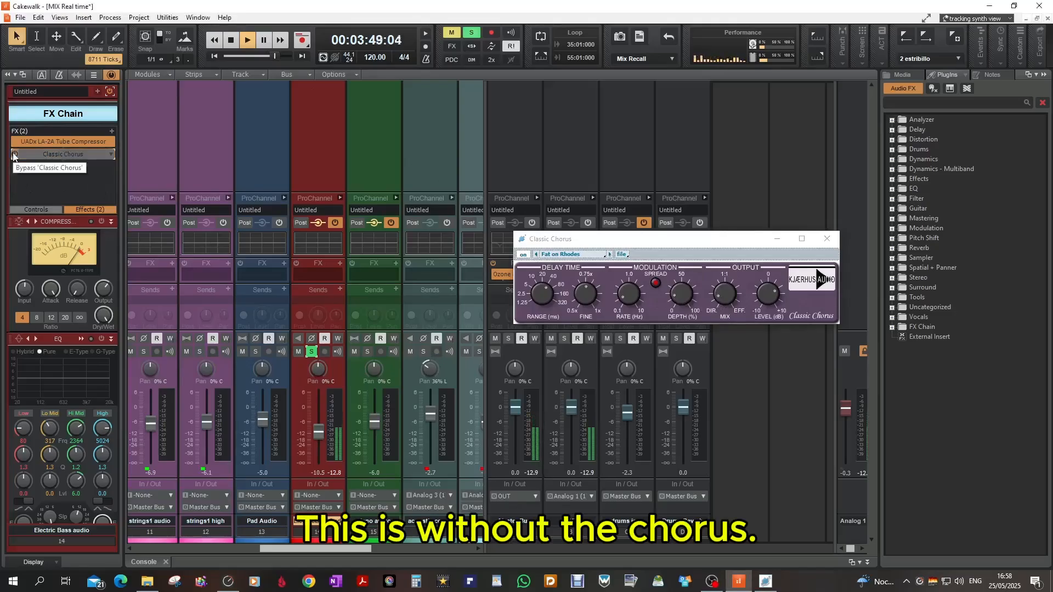
pyautogui.click(14, 155)
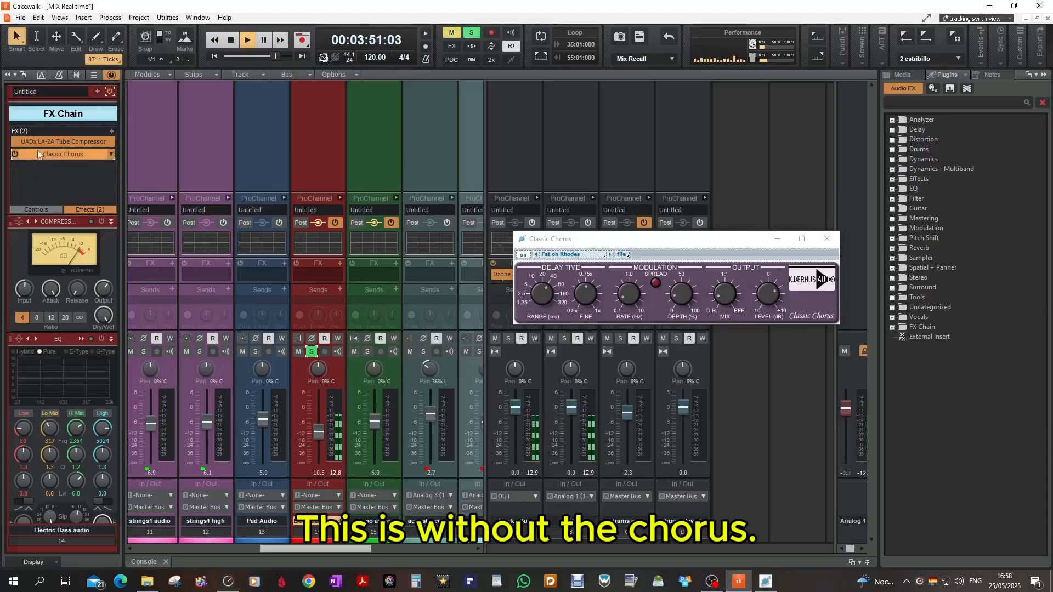
pyautogui.click(231, 40)
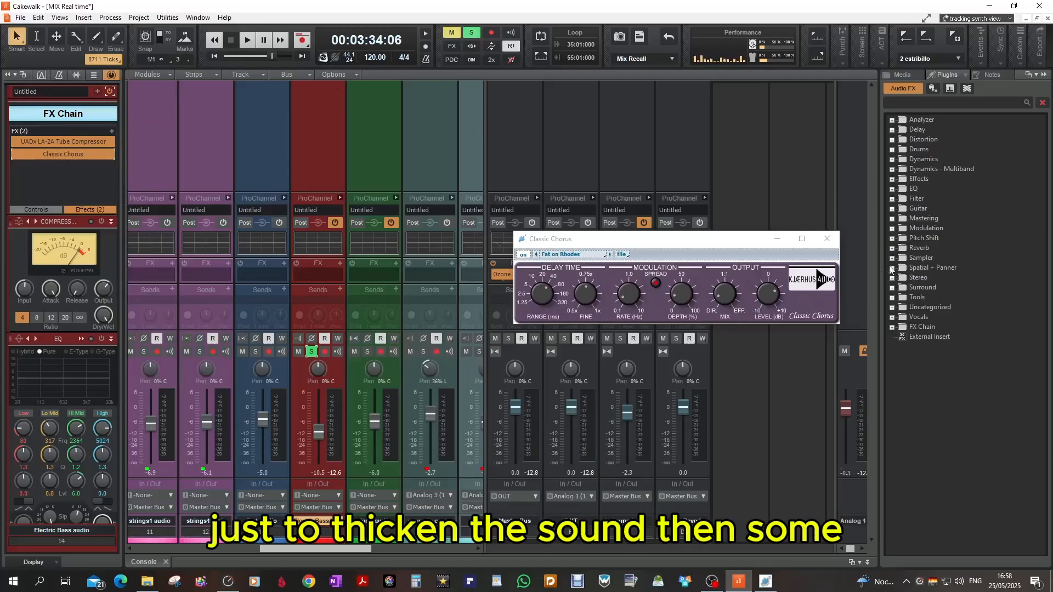
pyautogui.click(827, 239)
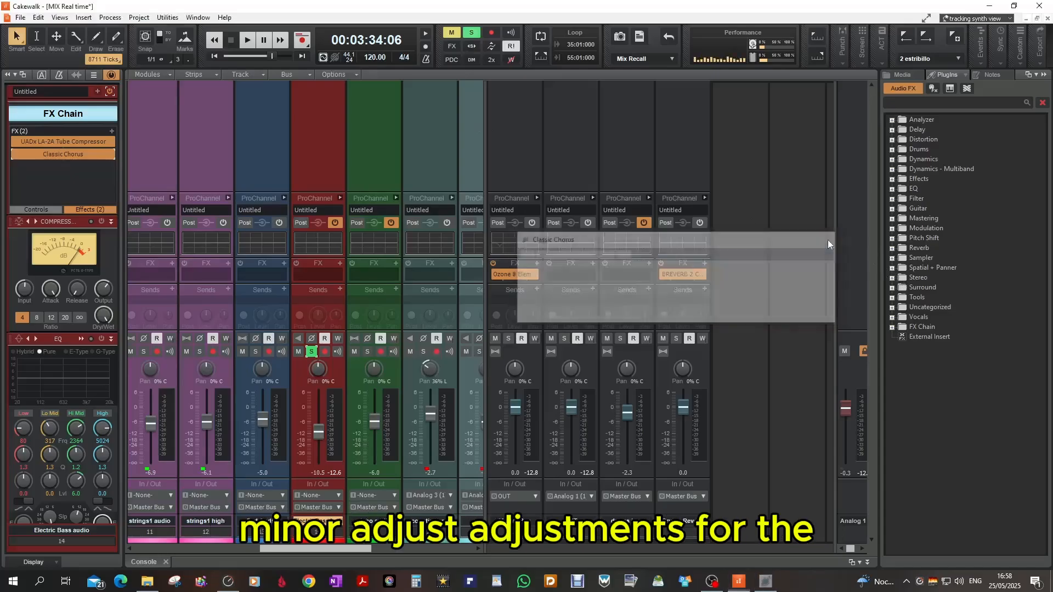
# - Add the FabFilter Pro-Q 3 equalizer after the Classic Chorus in the bass FX Chain and move its window aside
pyautogui.click(111, 132)
pyautogui.moveTo(130, 160)
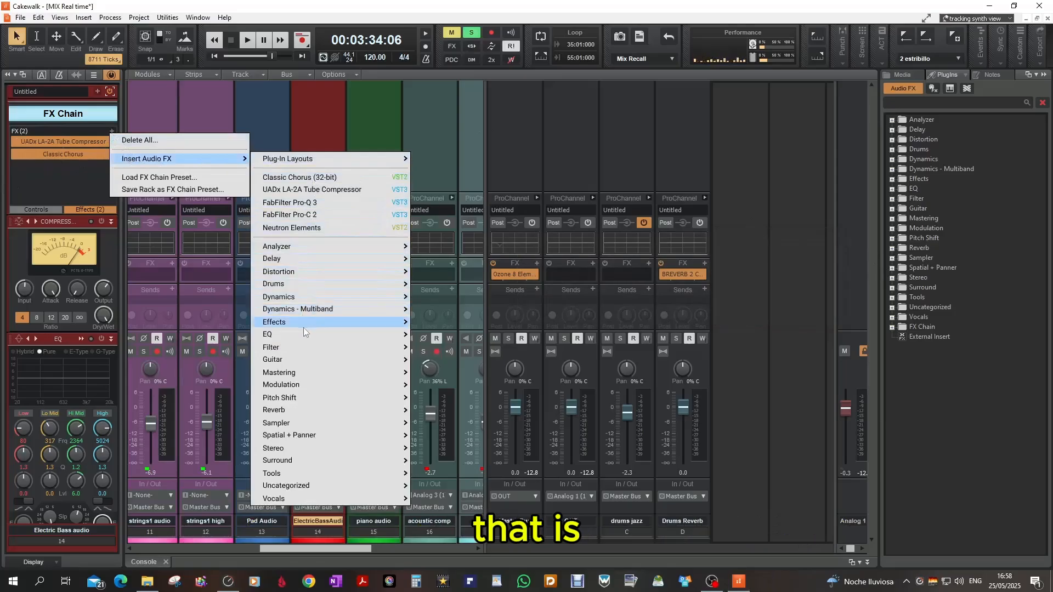
pyautogui.moveTo(307, 334)
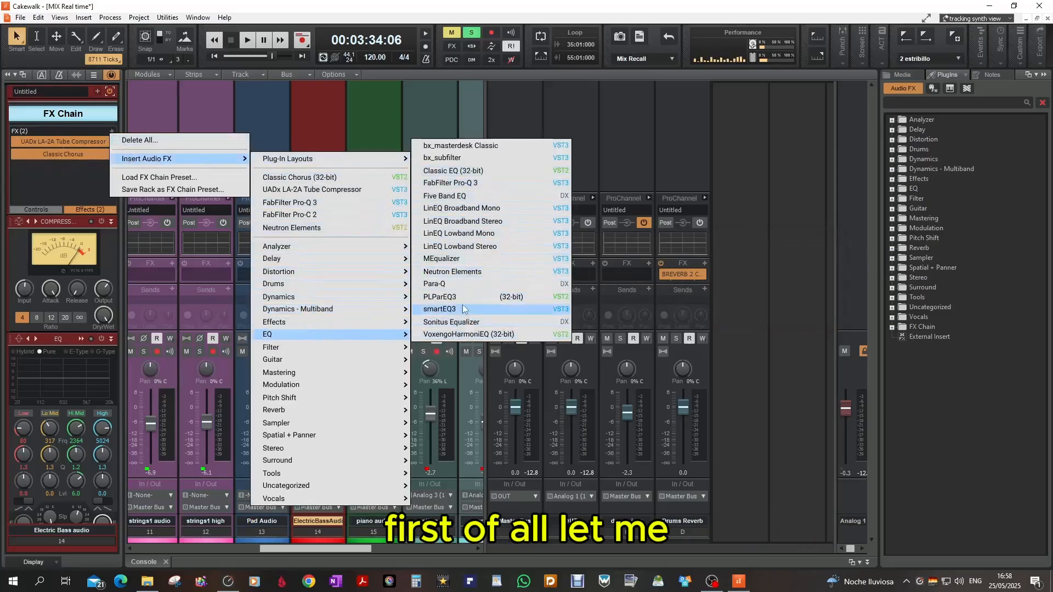
pyautogui.click(462, 184)
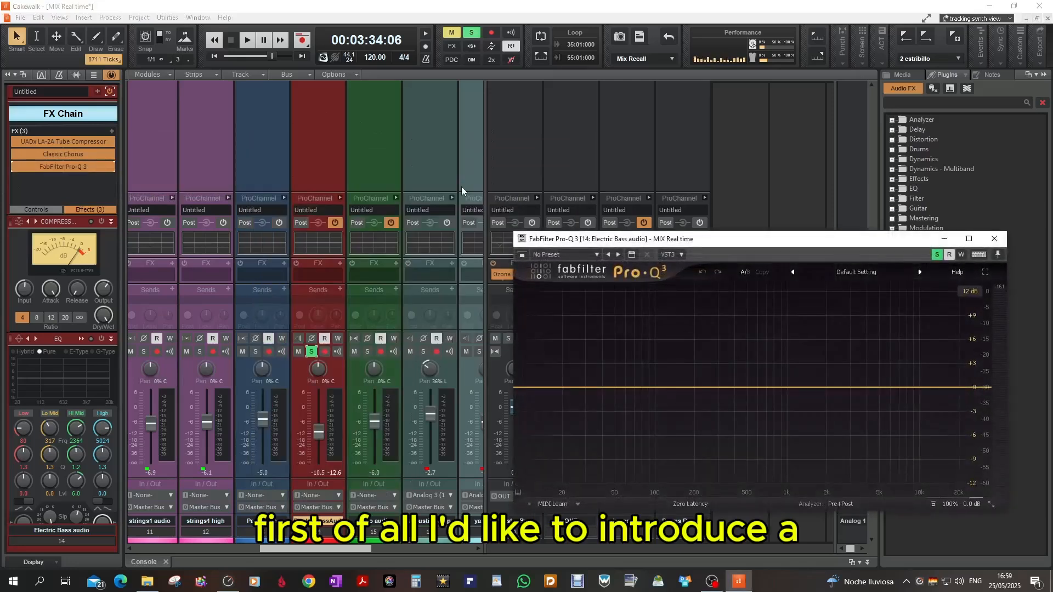
pyautogui.moveTo(664, 240); pyautogui.dragTo(554, 181)
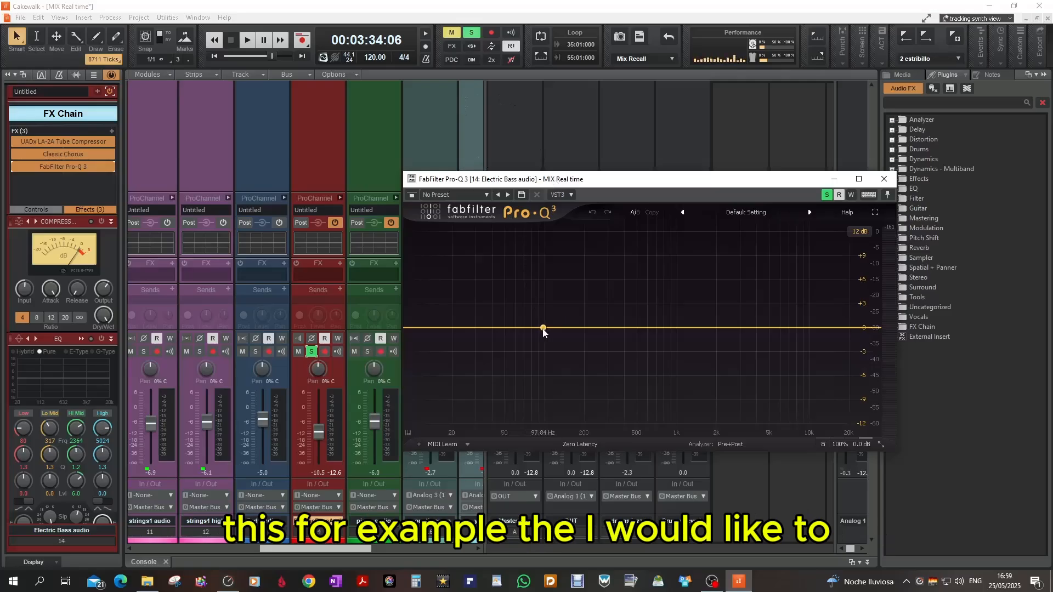
# - Create a dynamic Pro-Q 3 band at about 100 Hz, deepen its downward dynamic range and narrow its Q to about 3
pyautogui.moveTo(543, 328); pyautogui.dragTo(547, 331)
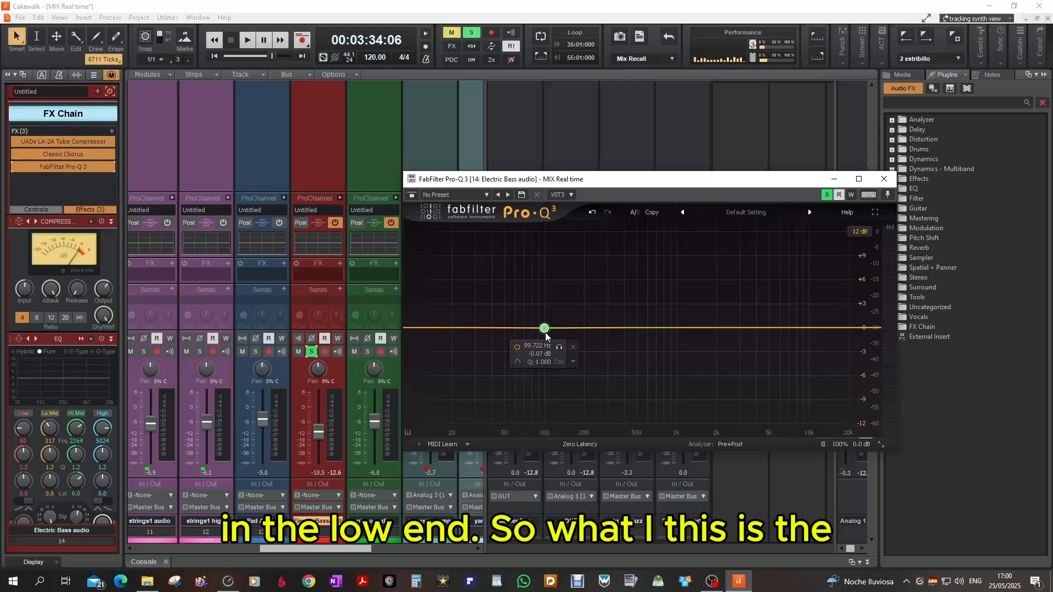
pyautogui.click(574, 363)
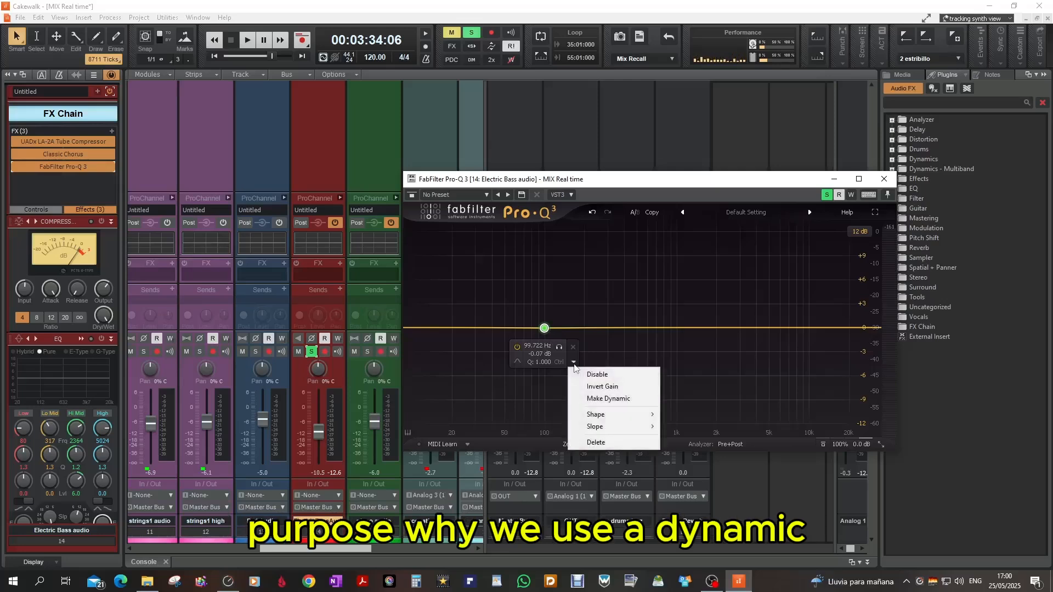
pyautogui.click(591, 401)
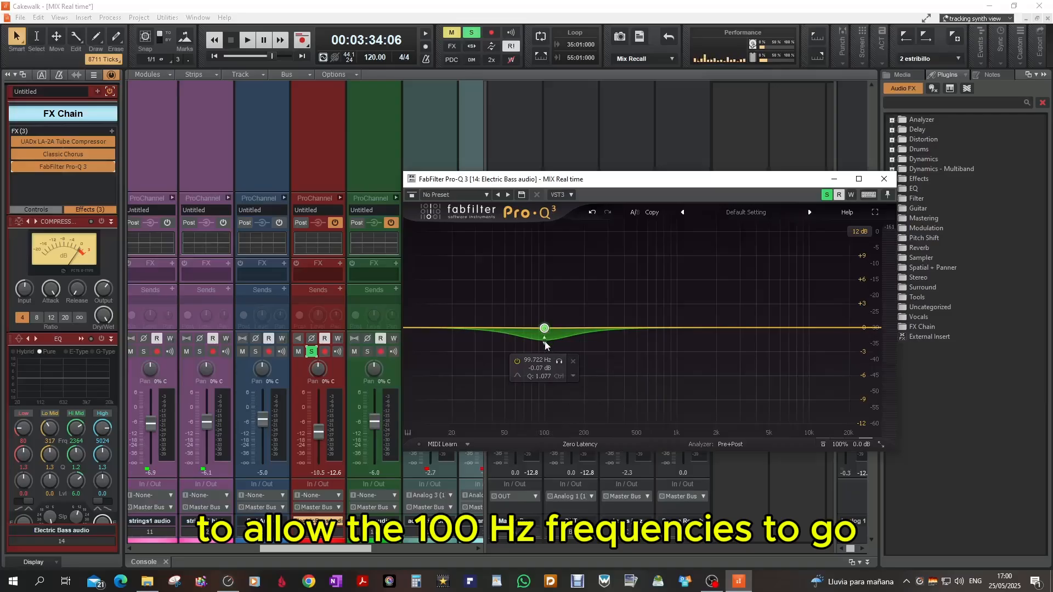
pyautogui.scroll(3, 546, 345)
pyautogui.moveTo(546, 345); pyautogui.dragTo(545, 357)
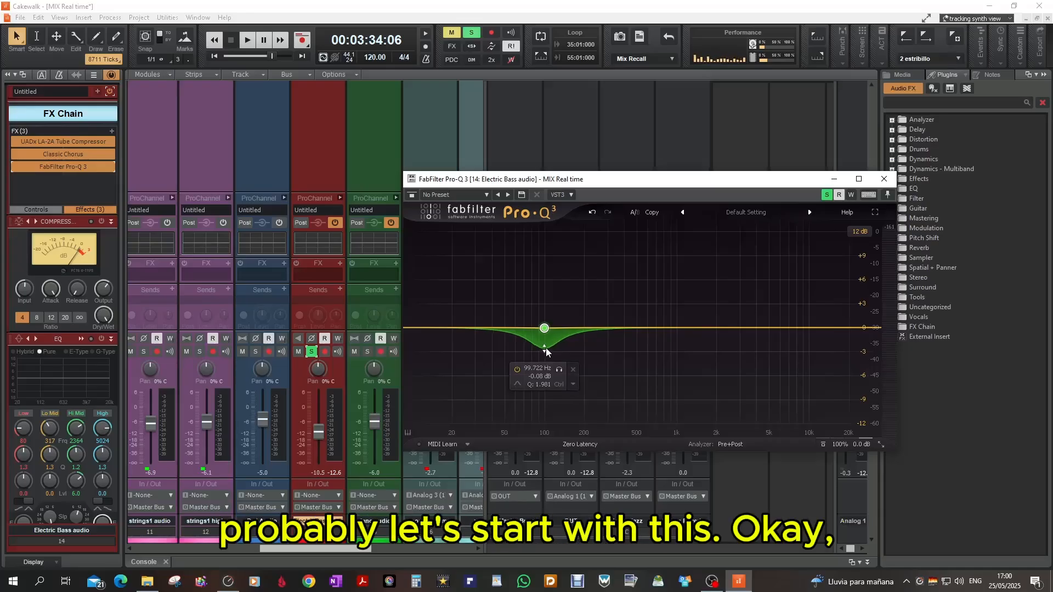
pyautogui.scroll(3, 545, 348)
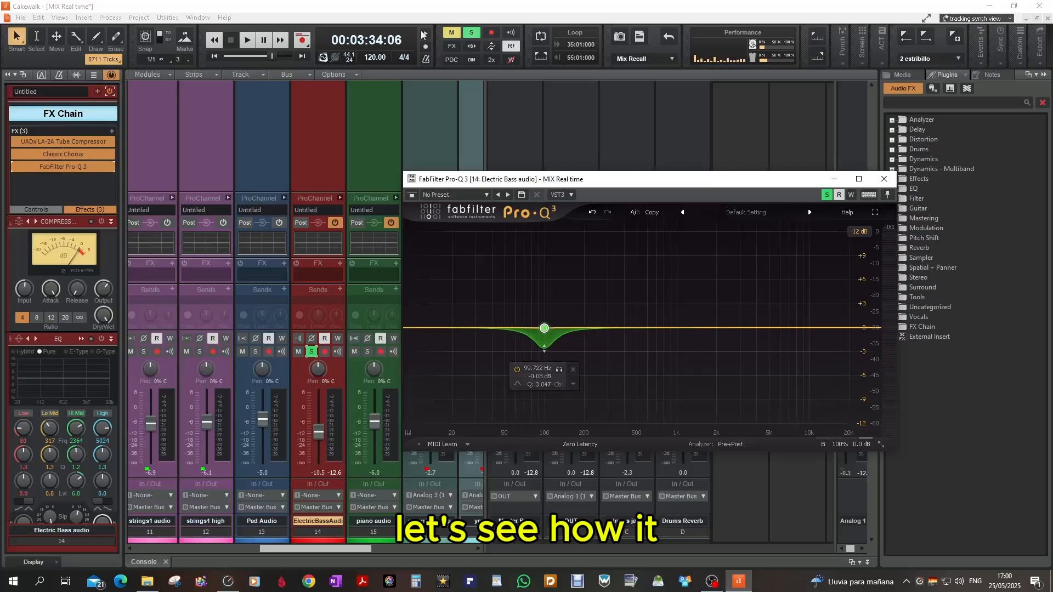
# - Play the soloed bass and add a Pro-Q 3 boost at about 1730 Hz with +2.40 dB gain and a Q of about 2
pyautogui.click(247, 40)
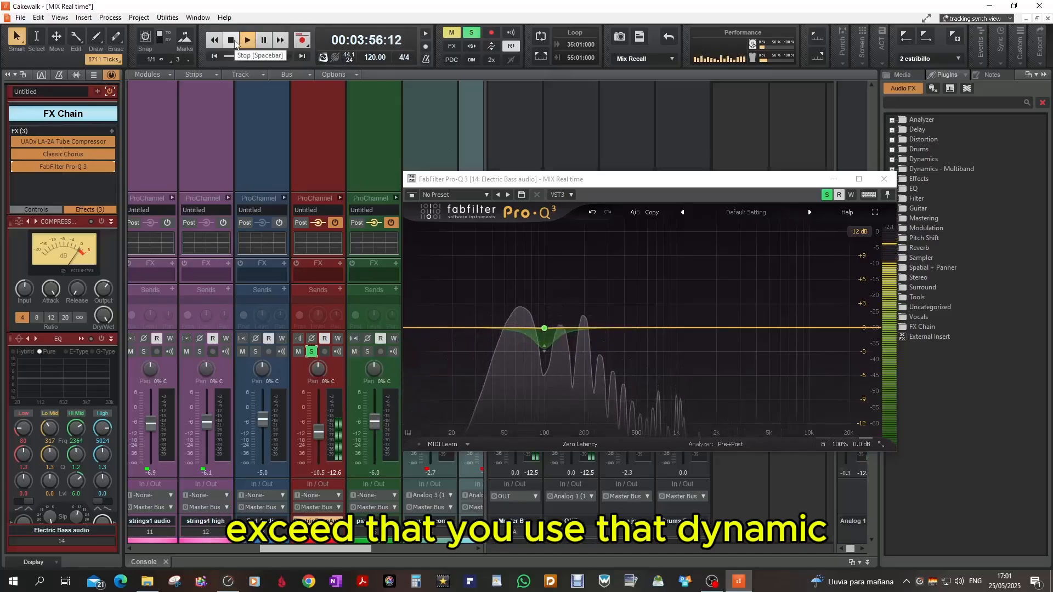
pyautogui.moveTo(560, 354)
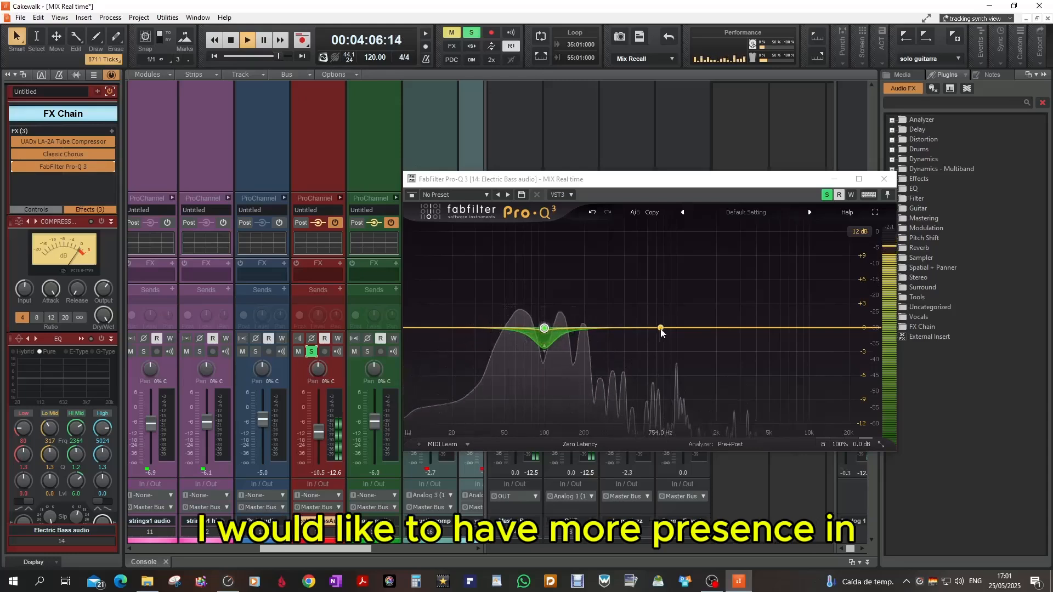
pyautogui.moveTo(661, 328); pyautogui.dragTo(707, 322)
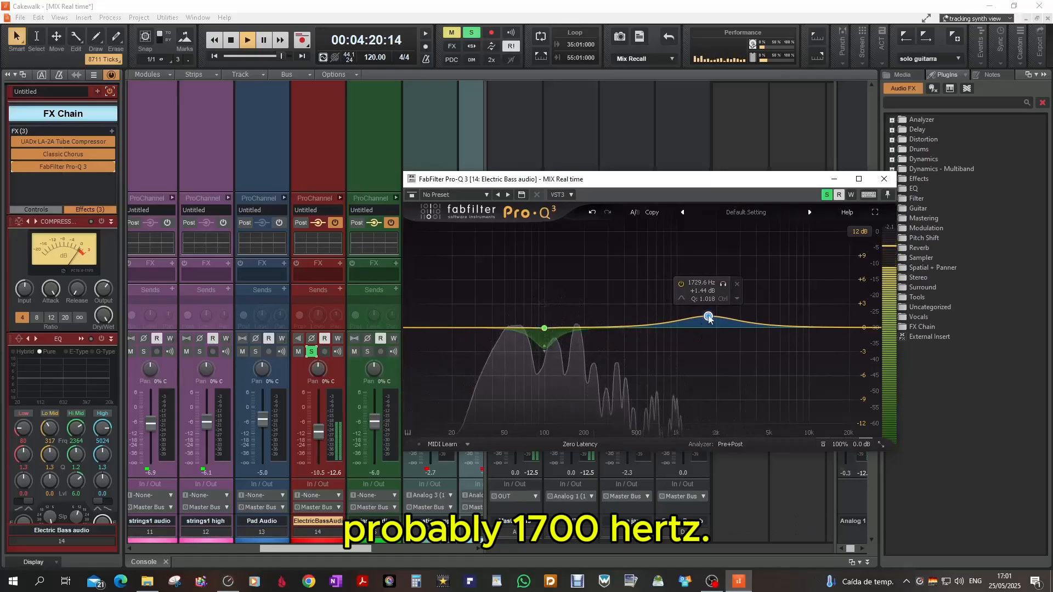
pyautogui.moveTo(708, 317); pyautogui.dragTo(709, 310)
pyautogui.scroll(5, 708, 321)
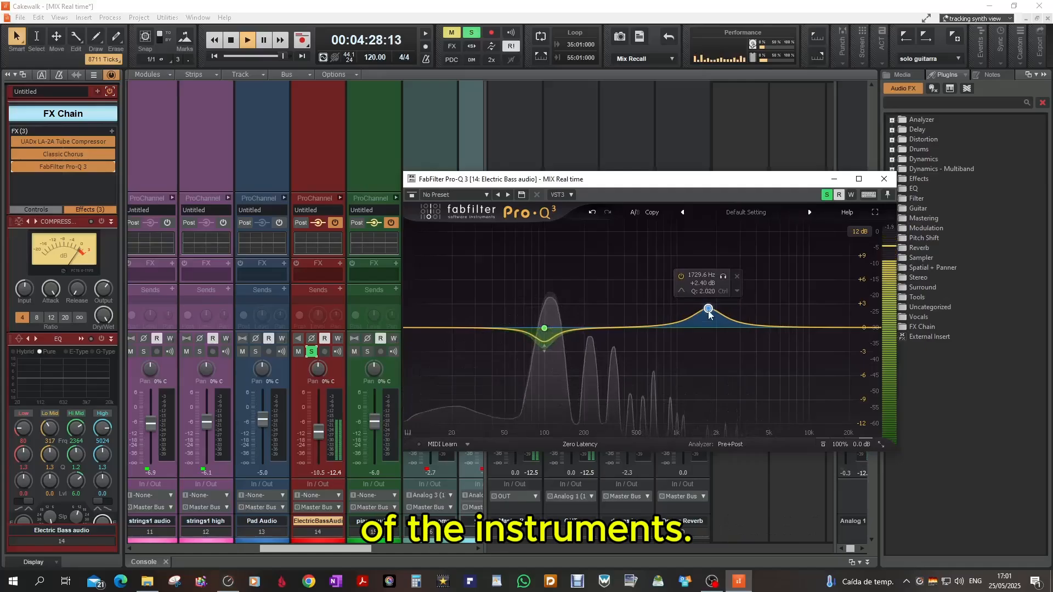
pyautogui.moveTo(283, 56); pyautogui.dragTo(284, 56)
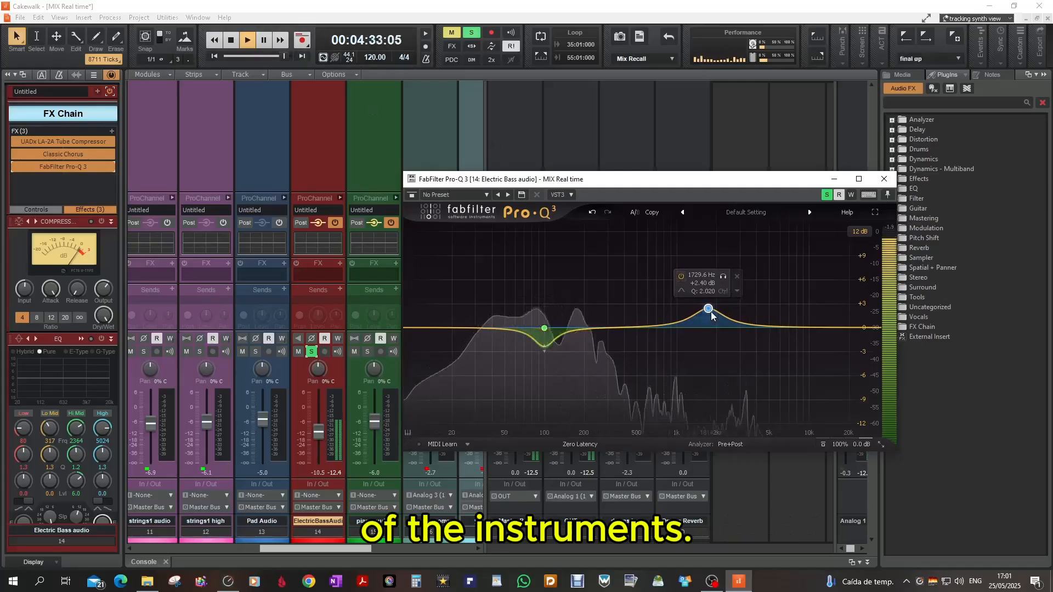
# - Compare the upper-mid boost bypassed and active, shift it slightly lower in frequency, stop playback and close the equalizer window
pyautogui.click(680, 276)
pyautogui.click(680, 277)
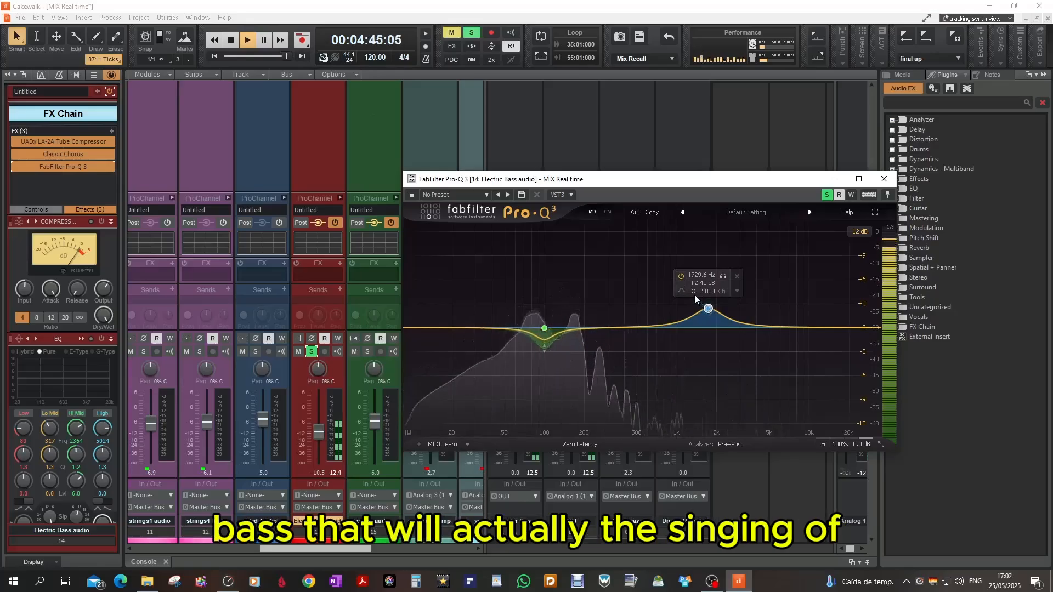
pyautogui.moveTo(707, 307)
pyautogui.mouseDown()
pyautogui.moveTo(707, 240)
pyautogui.moveTo(701, 310)
pyautogui.mouseUp()
pyautogui.click(231, 41)
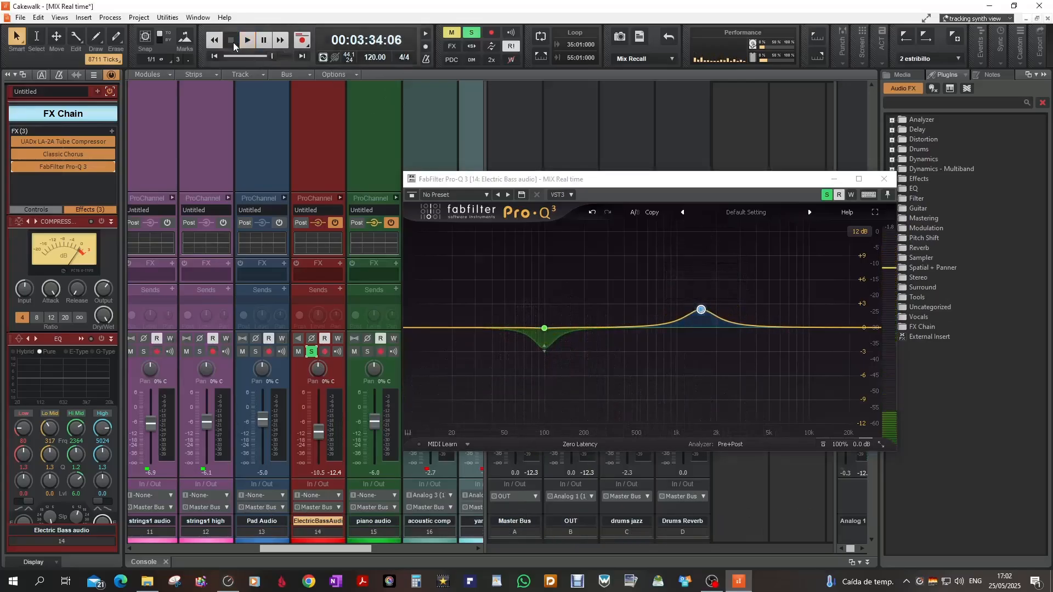
pyautogui.click(884, 179)
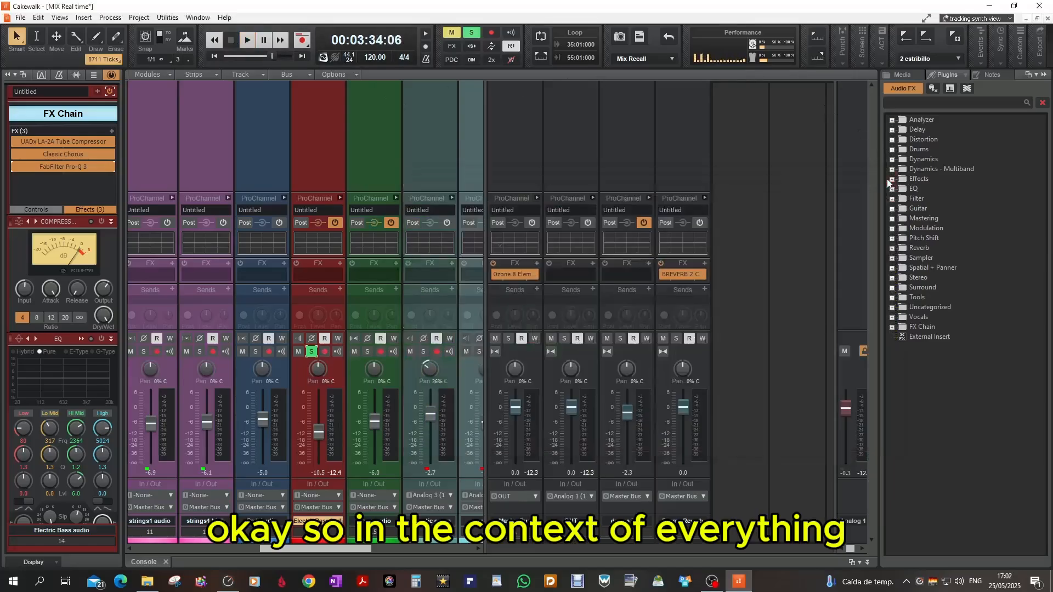
# - Unsolo the bass and lower its volume fader to -13.2 dB while playing the full mix, then stop playback
pyautogui.click(312, 351)
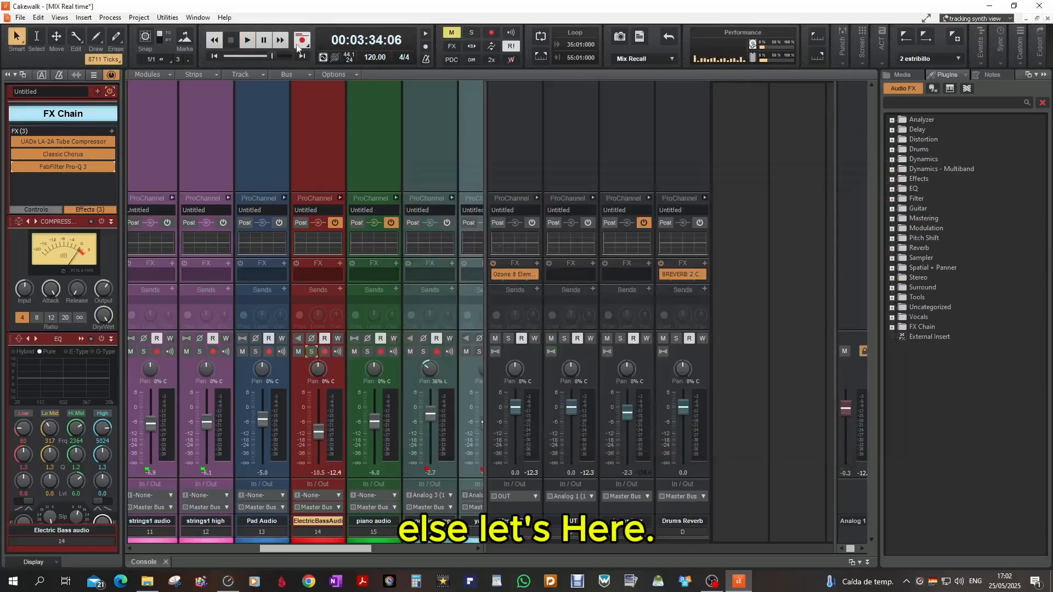
pyautogui.click(245, 42)
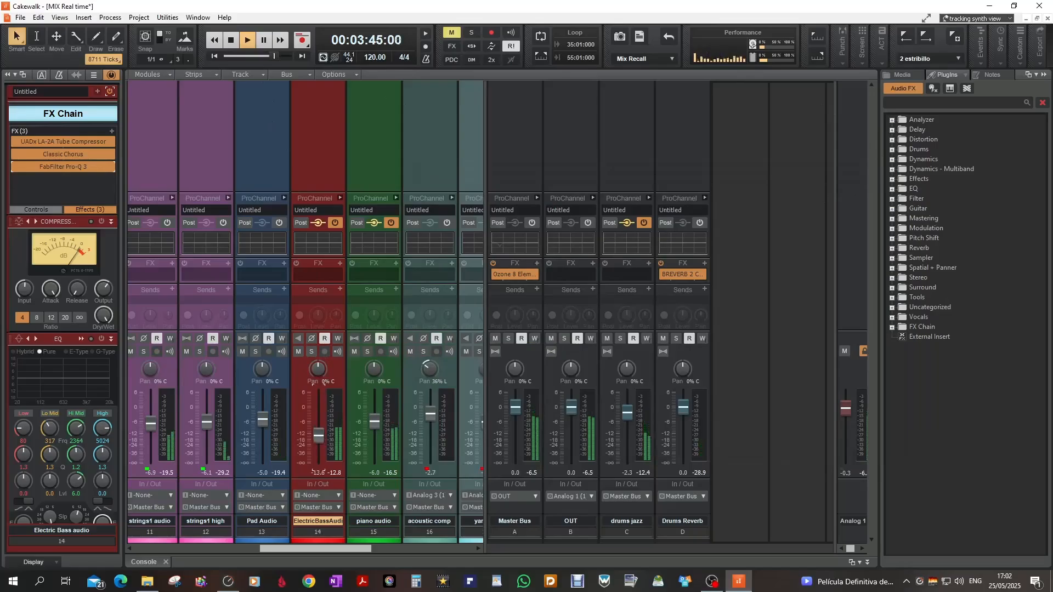
pyautogui.click(335, 473)
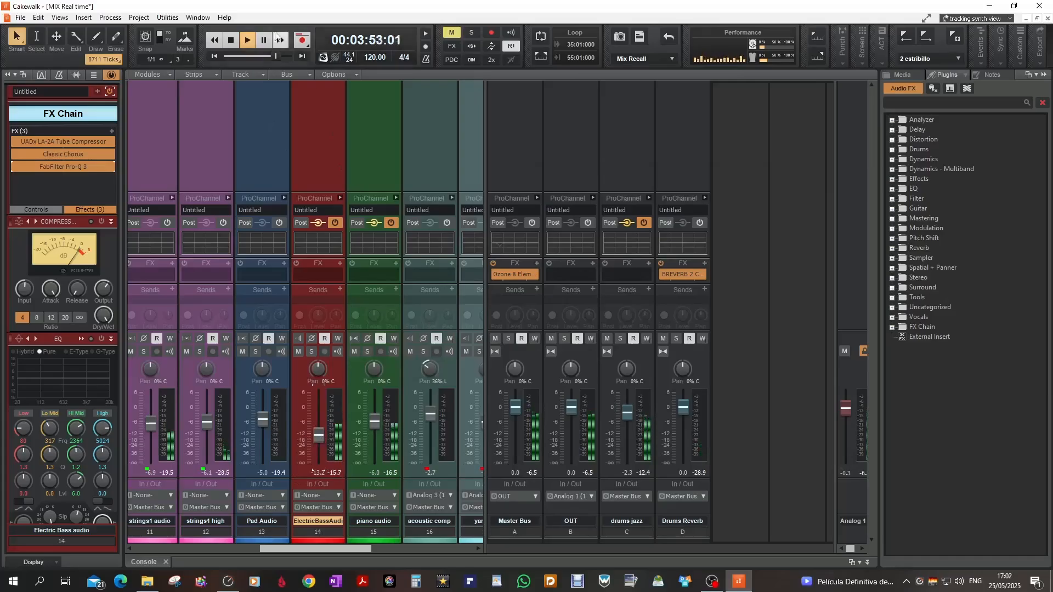
pyautogui.click(231, 41)
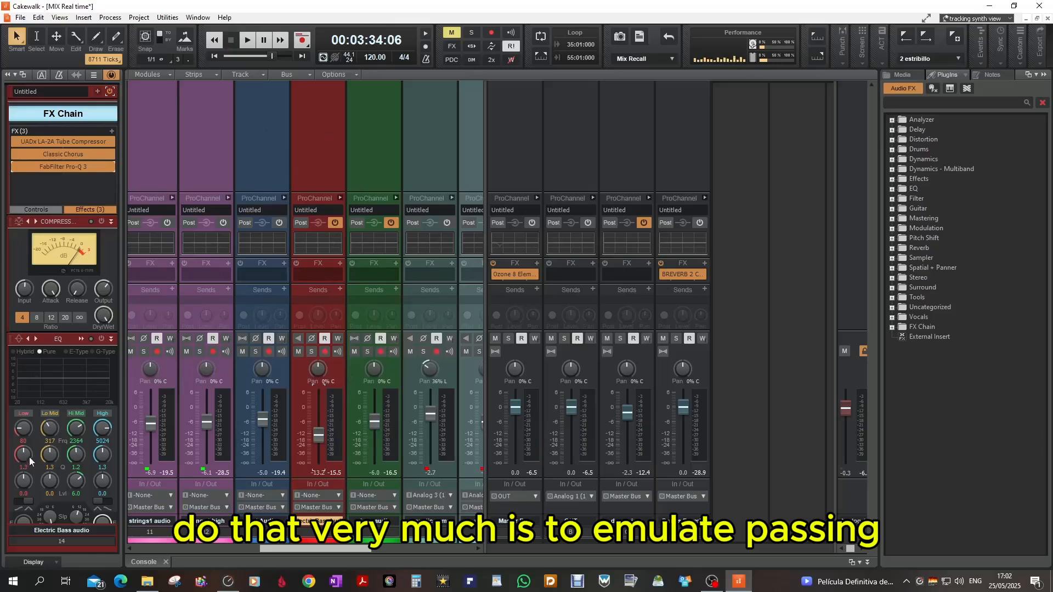
# - Insert the Tube Saturation module into the bass track's ProChannel ahead of the EQ
pyautogui.moveTo(20, 472)
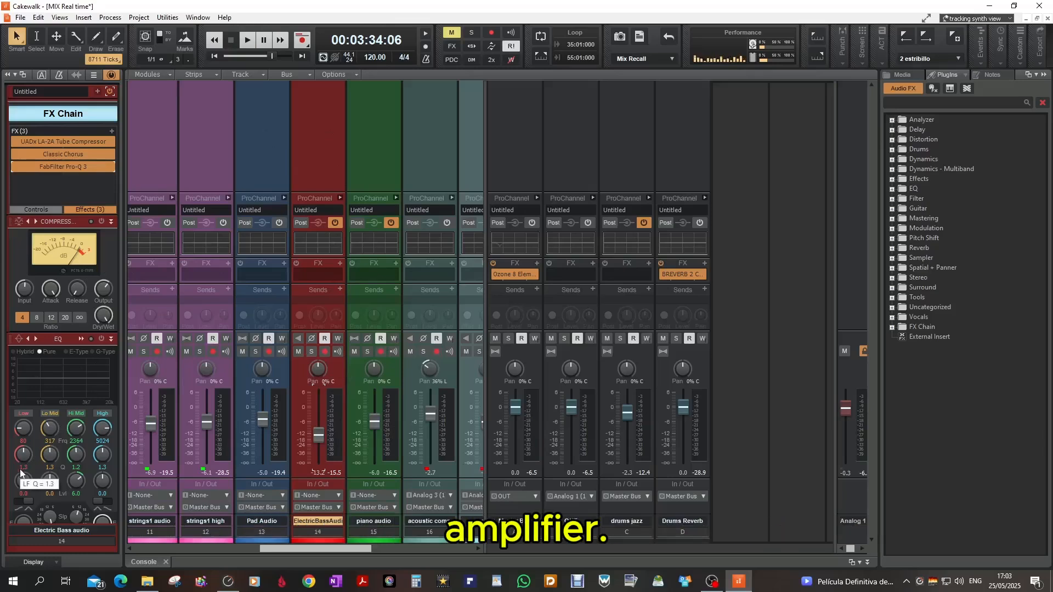
pyautogui.rightClick(55, 344)
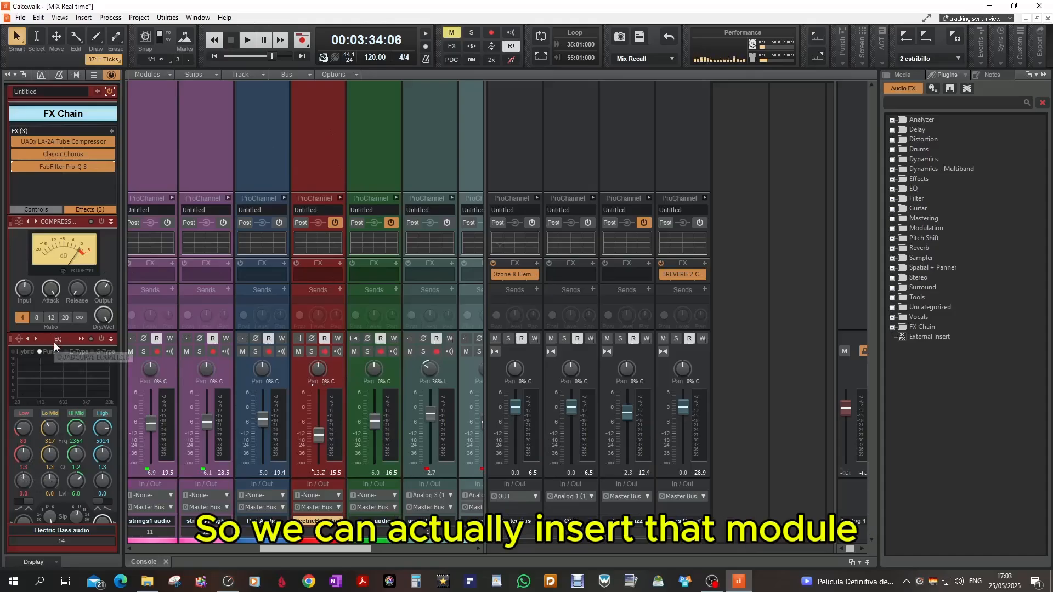
pyautogui.moveTo(99, 350)
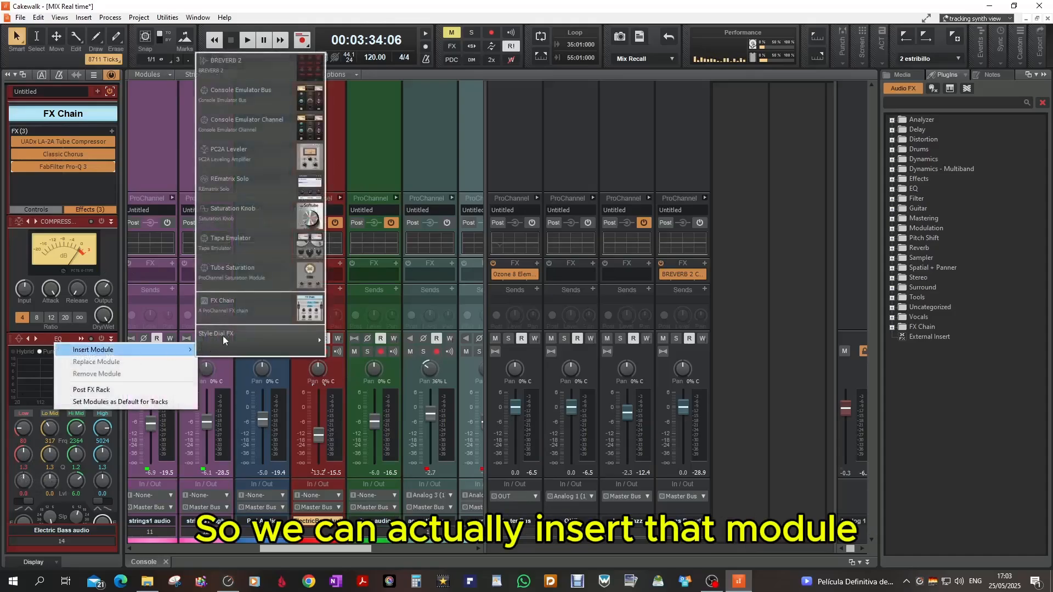
pyautogui.click(231, 272)
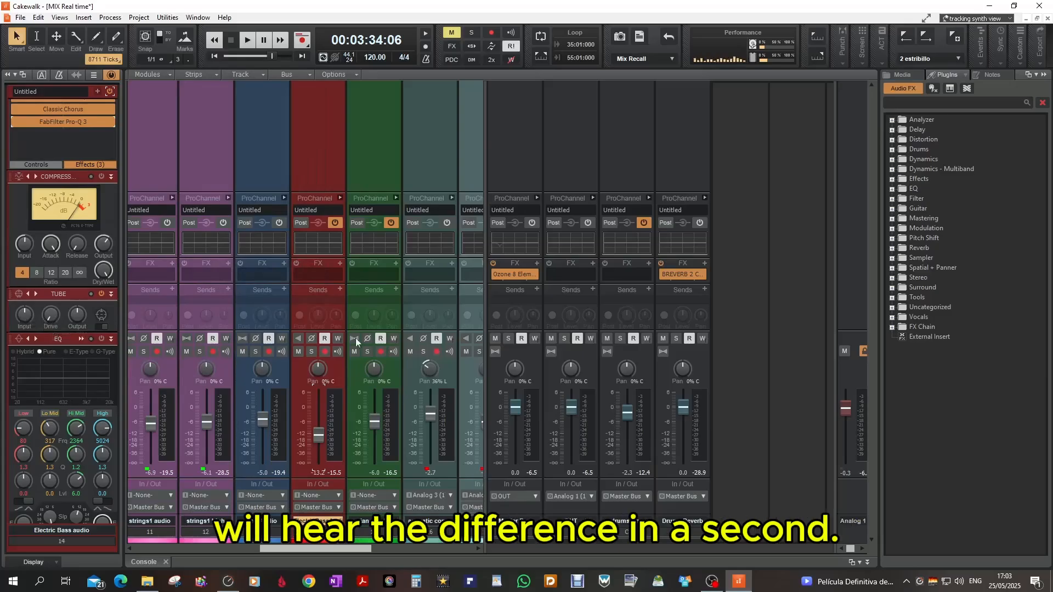
# - Solo the bass, raise the Tube Saturation input and drive slightly, and audition the saturated sound
pyautogui.click(310, 352)
pyautogui.moveTo(24, 314)
pyautogui.mouseDown()
pyautogui.moveTo(25, 325)
pyautogui.moveTo(24, 313)
pyautogui.mouseUp()
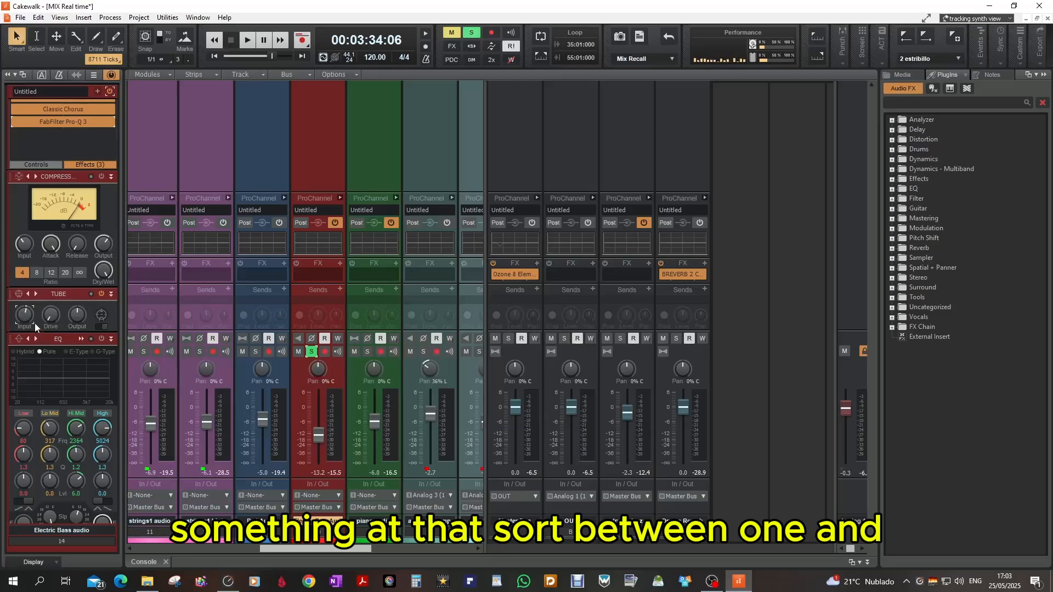
pyautogui.moveTo(49, 323)
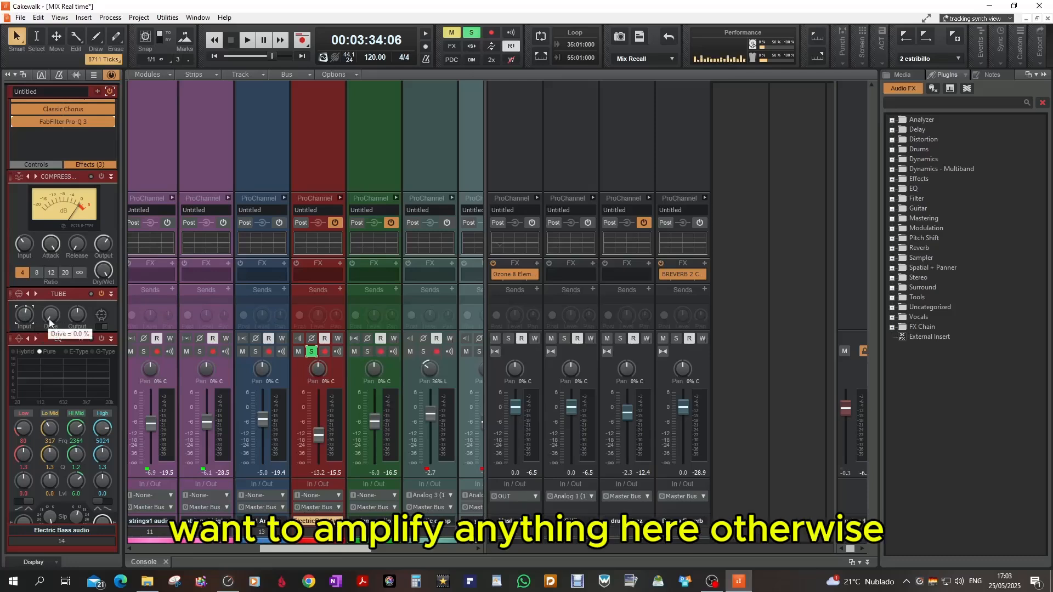
pyautogui.click(49, 316)
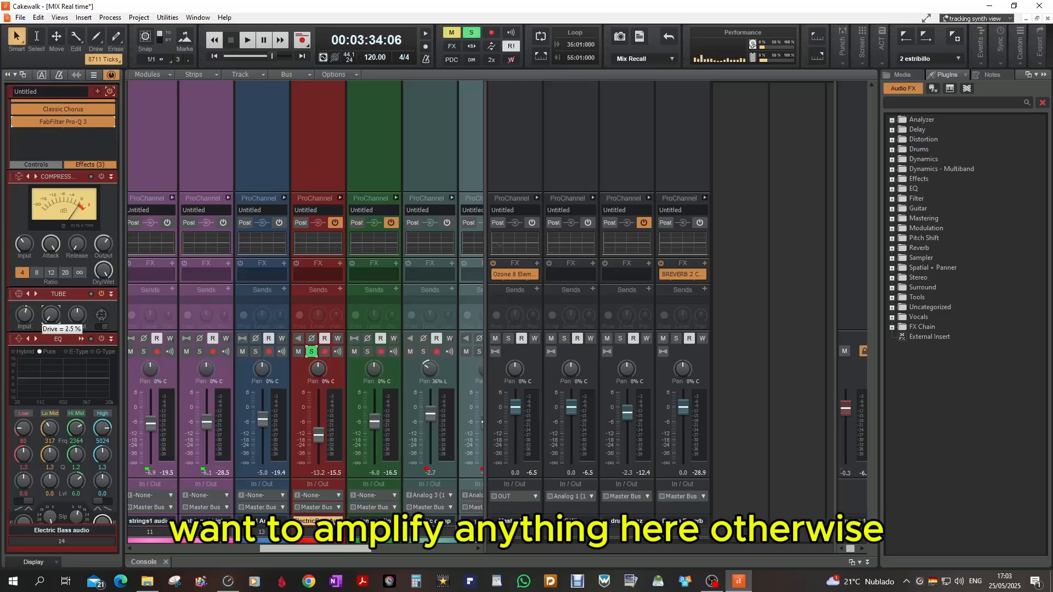
pyautogui.moveTo(50, 313); pyautogui.dragTo(49, 310)
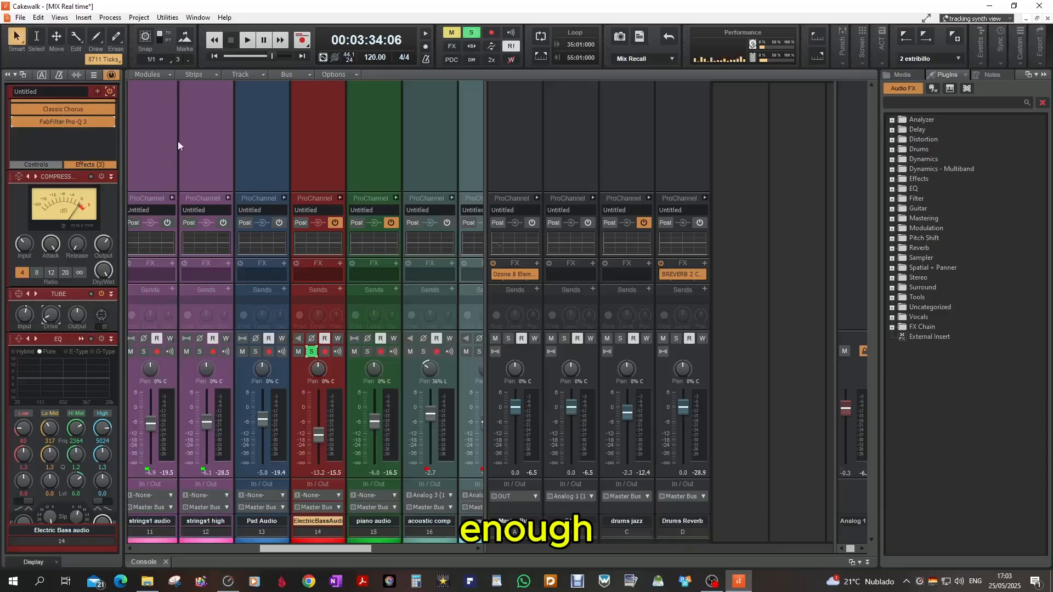
pyautogui.press('space')
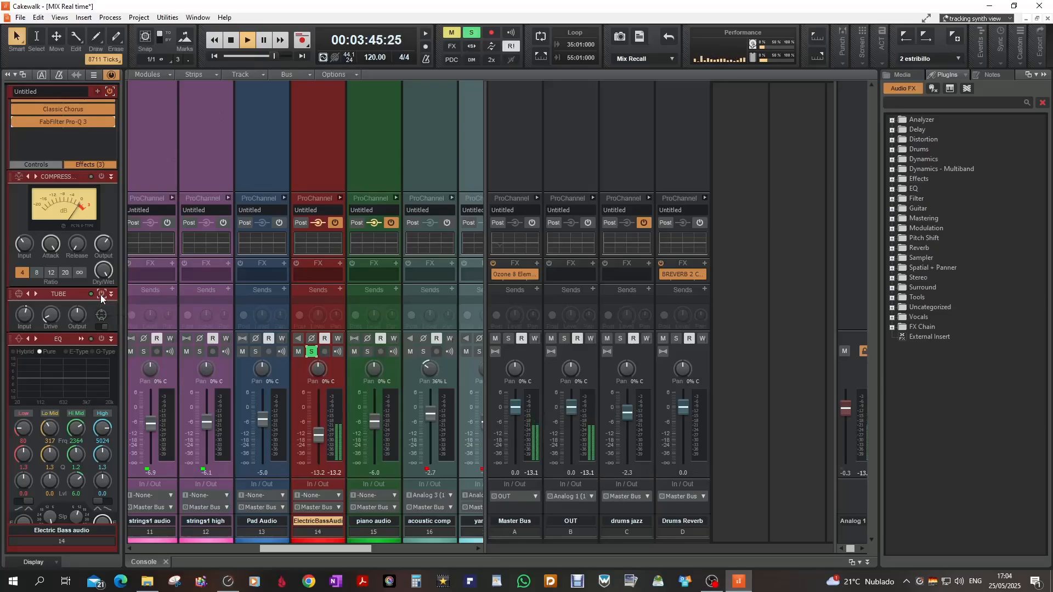
pyautogui.click(231, 42)
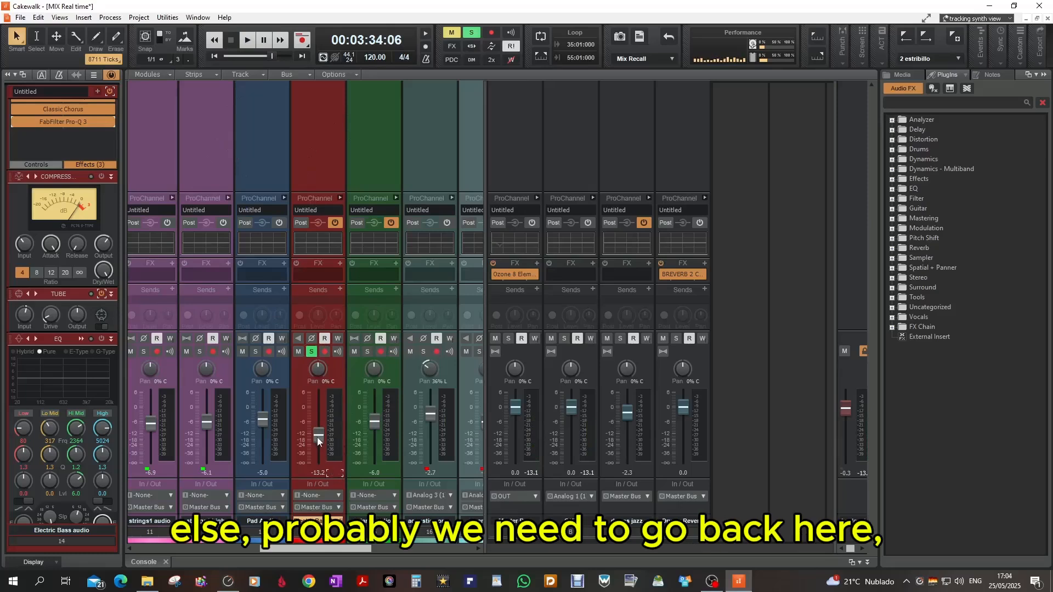
# - Unsolo the bass and lower its volume fader in stages to about -19.8 dB while playing the full mix
pyautogui.moveTo(317, 436); pyautogui.dragTo(317, 439)
pyautogui.click(313, 351)
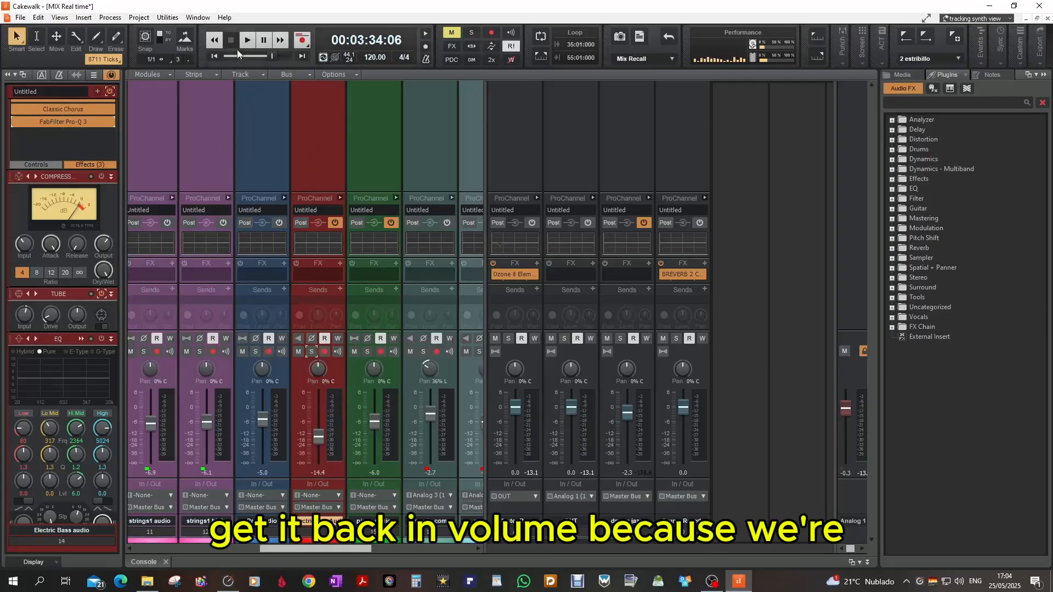
pyautogui.click(243, 40)
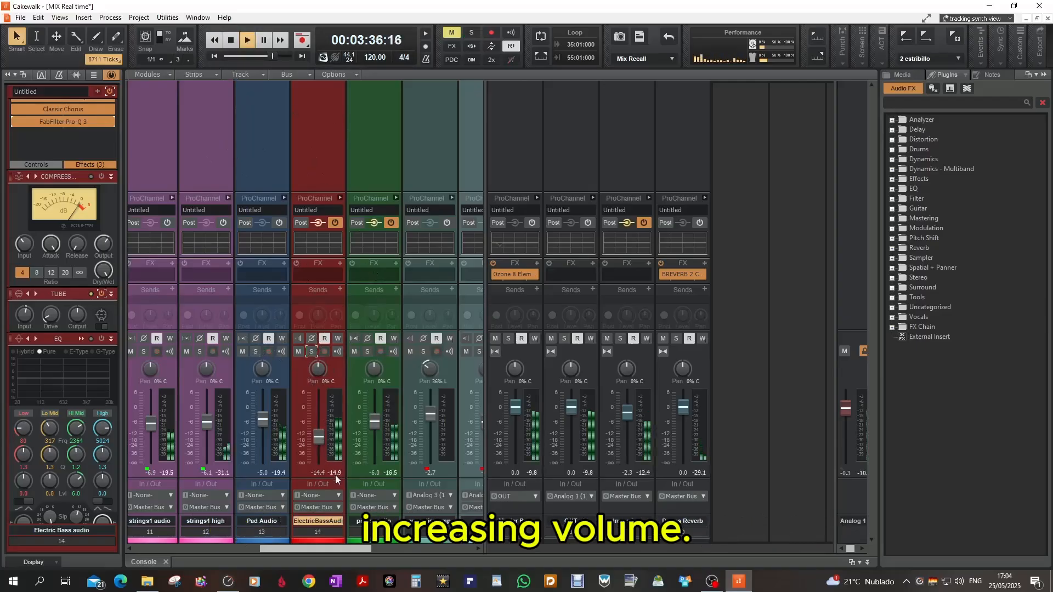
pyautogui.moveTo(319, 438); pyautogui.dragTo(318, 440)
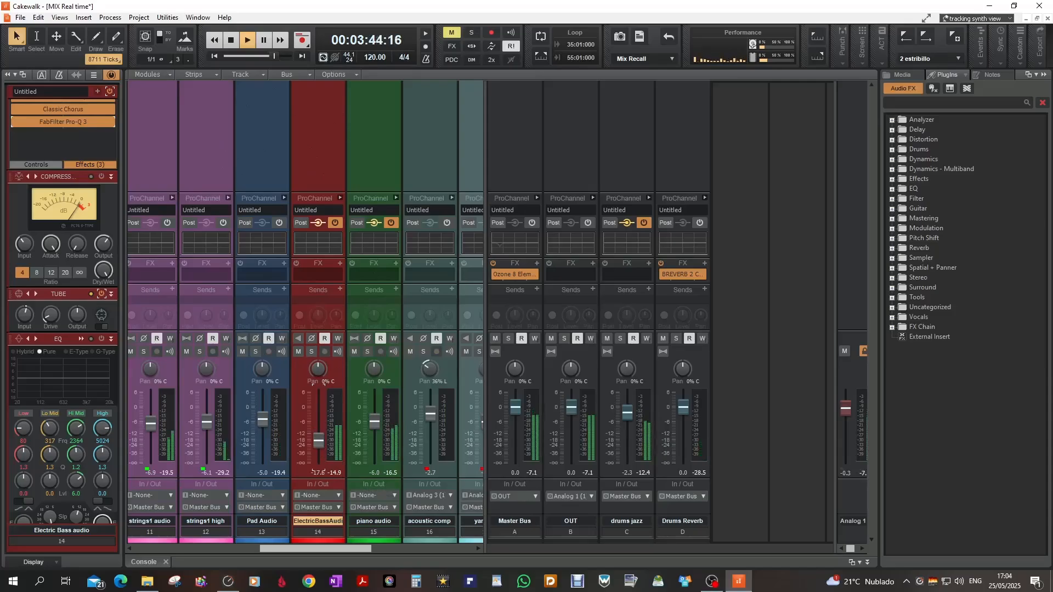
pyautogui.moveTo(318, 440); pyautogui.dragTo(318, 443)
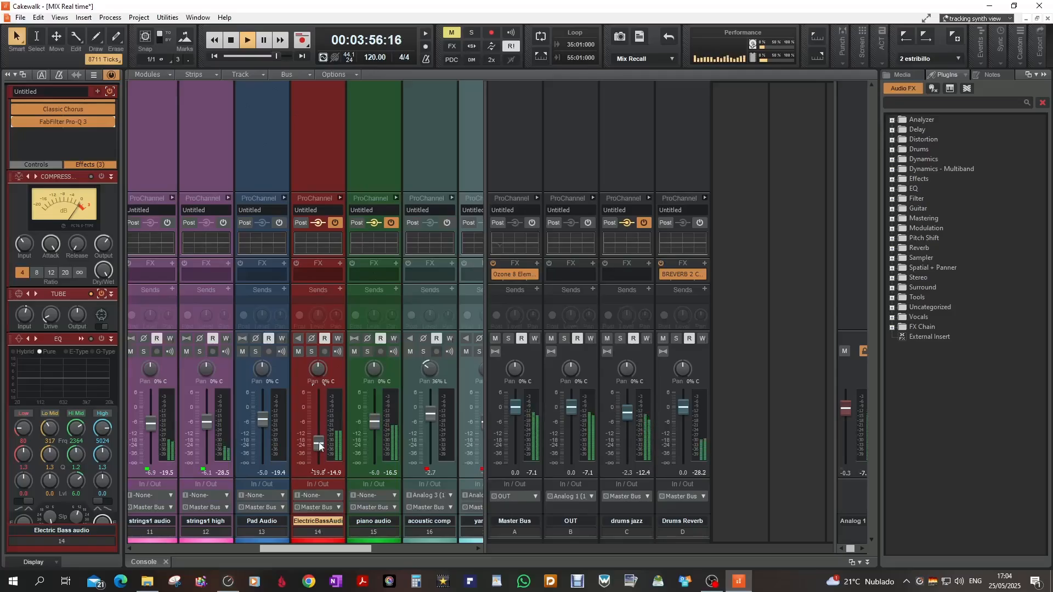
# - Stop playback and raise the electric bass track's volume fader to -18.8 dB
pyautogui.click(231, 43)
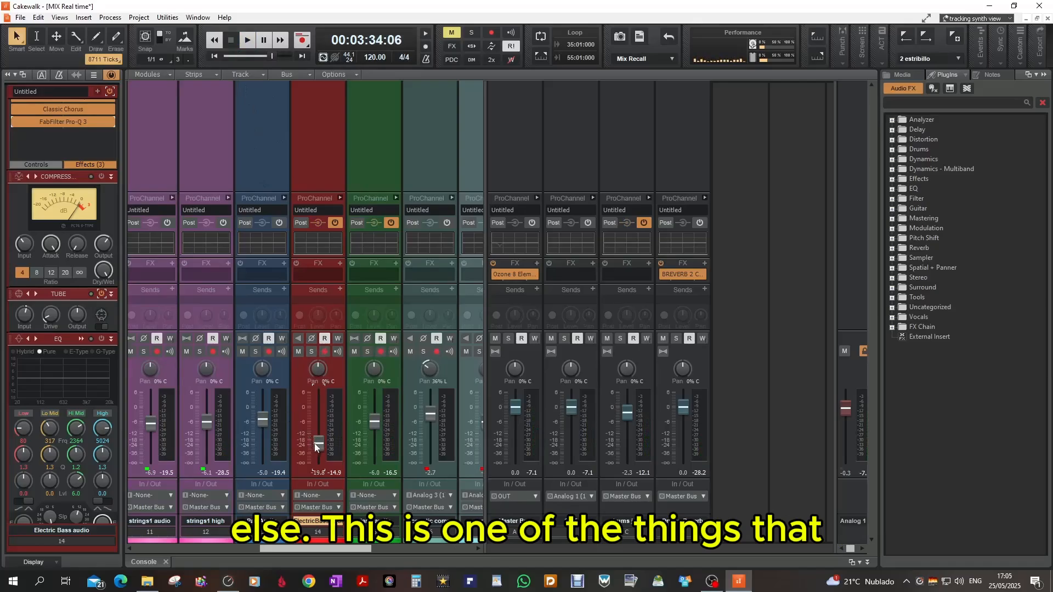
pyautogui.moveTo(315, 444)
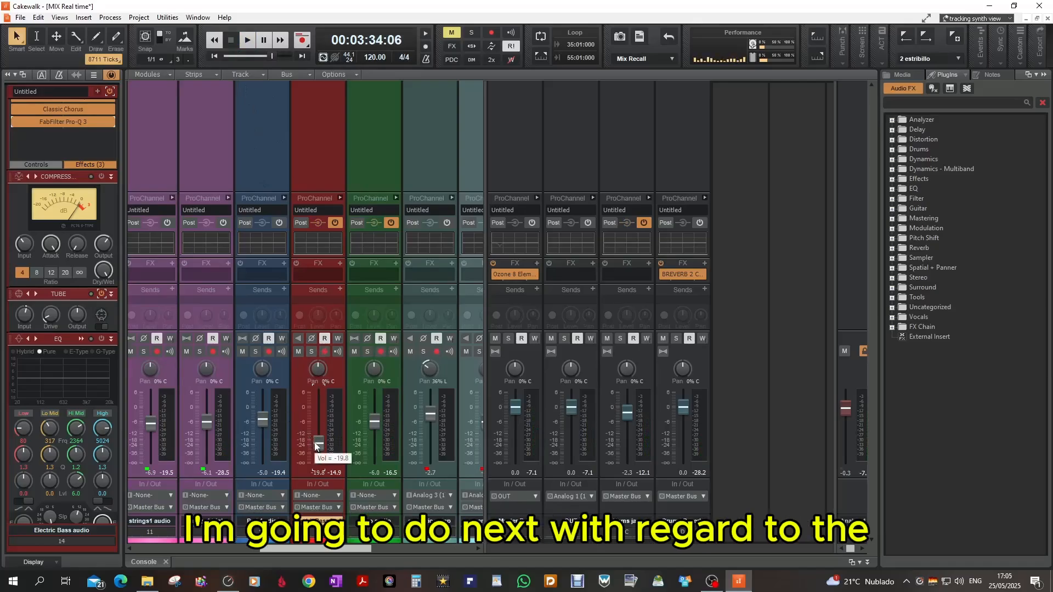
pyautogui.moveTo(316, 444); pyautogui.dragTo(317, 442)
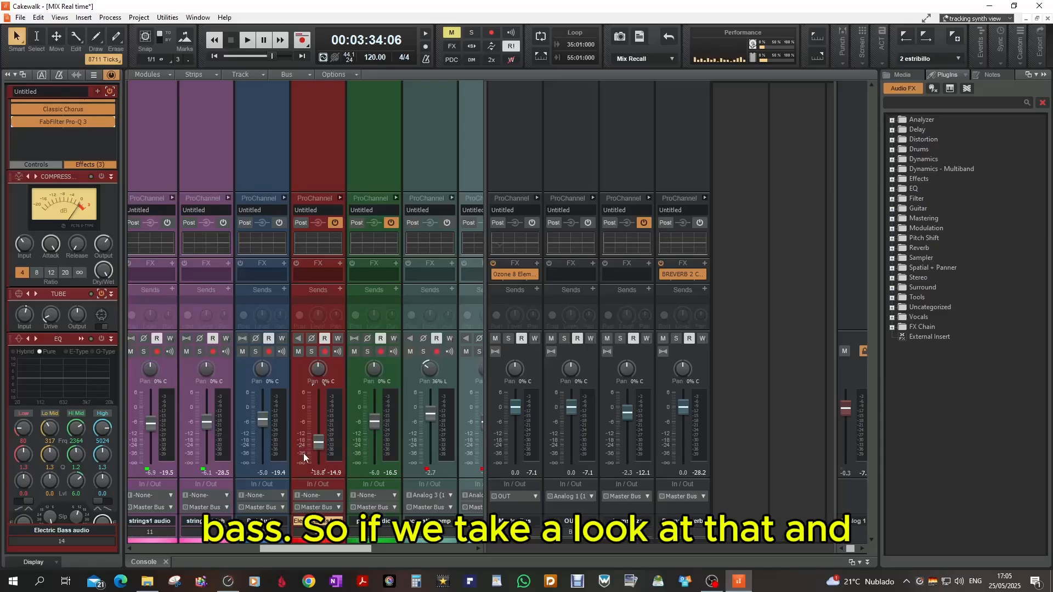
# - Solo the electric bass and kick tracks, audition their low end together, and stop playback
pyautogui.click(311, 351)
pyautogui.moveTo(299, 548); pyautogui.dragTo(121, 547)
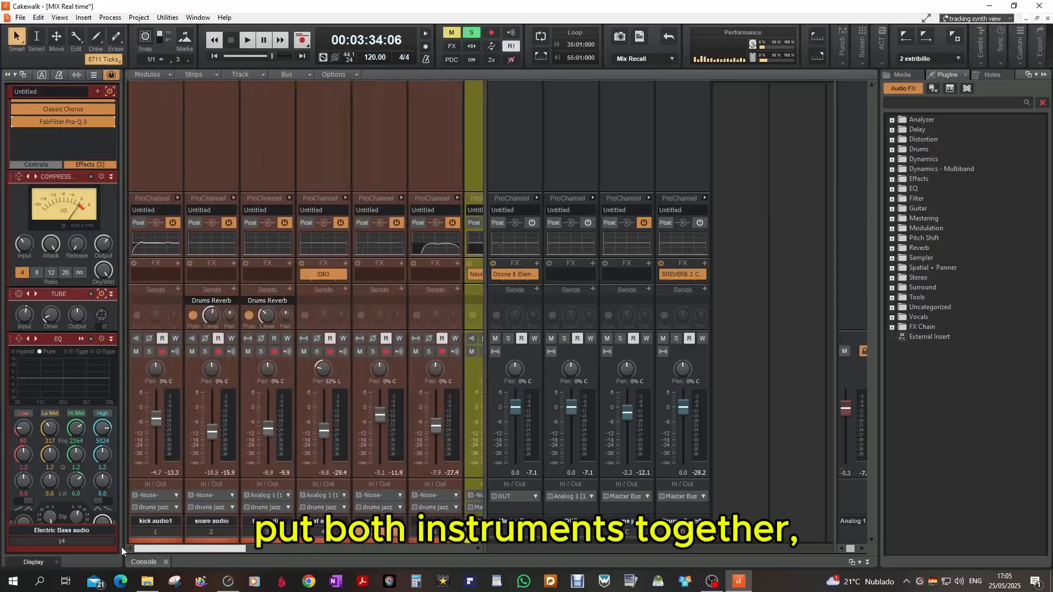
pyautogui.click(148, 351)
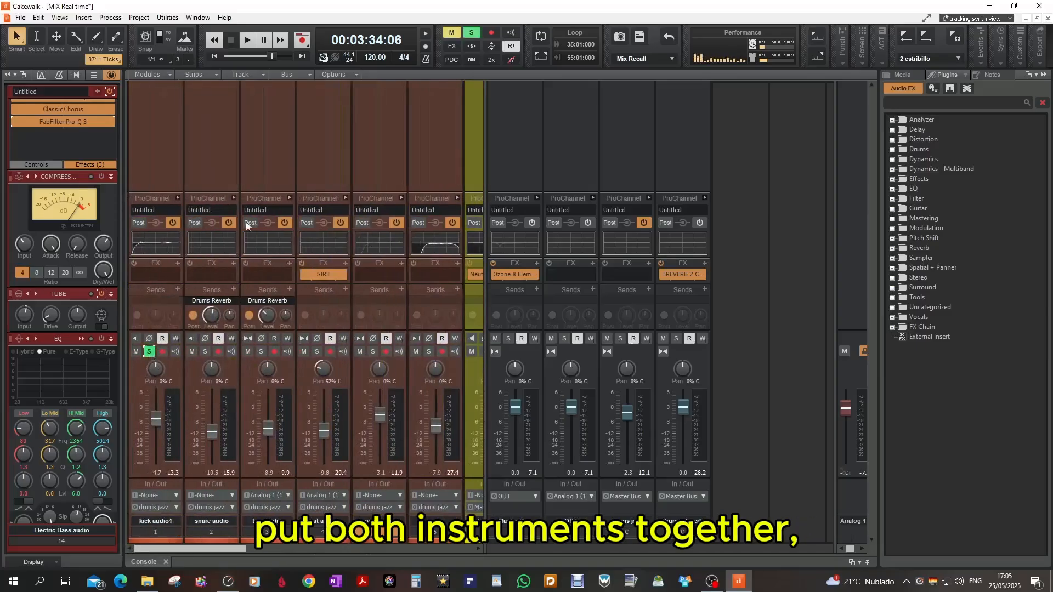
pyautogui.click(249, 42)
pyautogui.moveTo(191, 550); pyautogui.dragTo(156, 561)
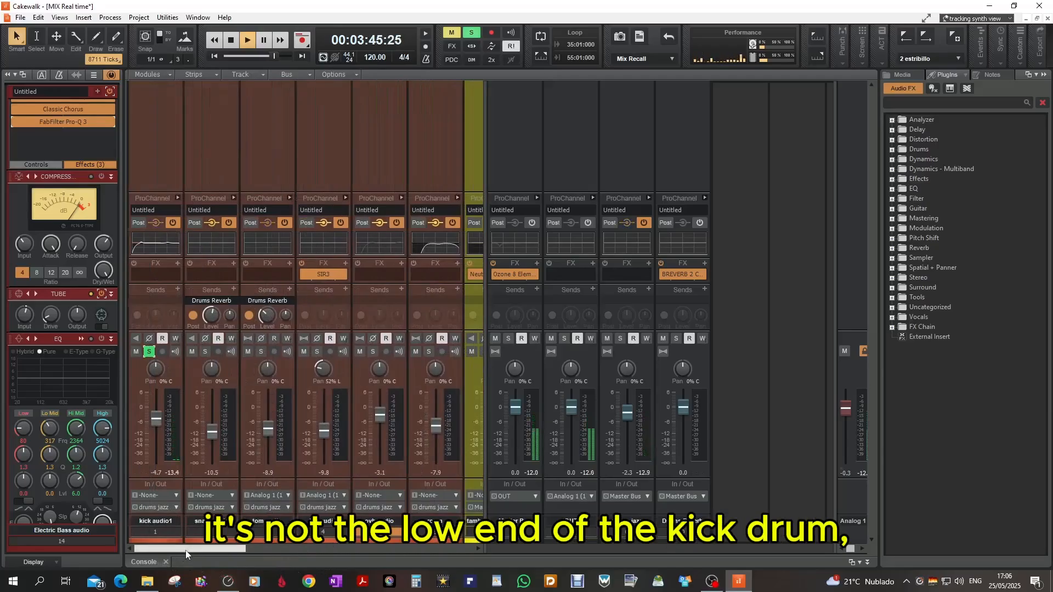
pyautogui.moveTo(186, 551); pyautogui.dragTo(244, 552)
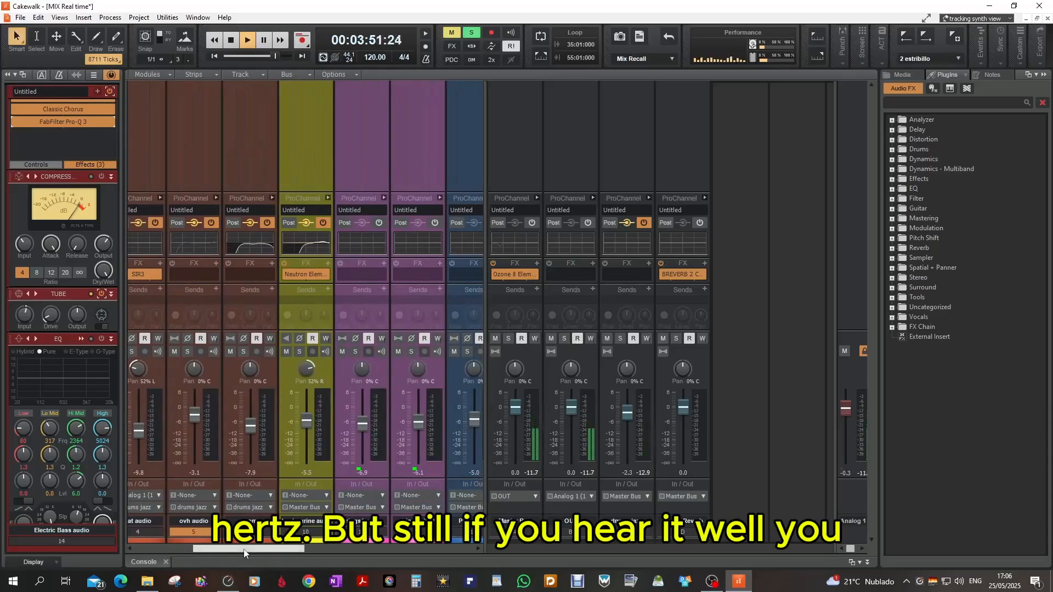
pyautogui.moveTo(244, 553); pyautogui.dragTo(278, 554)
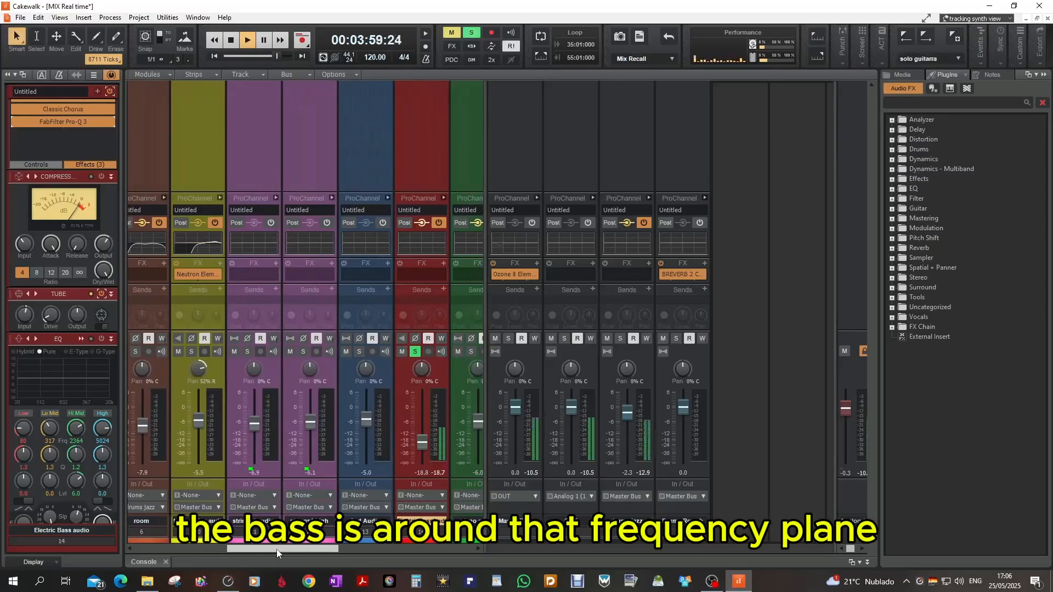
pyautogui.moveTo(273, 551)
pyautogui.mouseDown()
pyautogui.moveTo(184, 552)
pyautogui.moveTo(280, 552)
pyautogui.mouseUp()
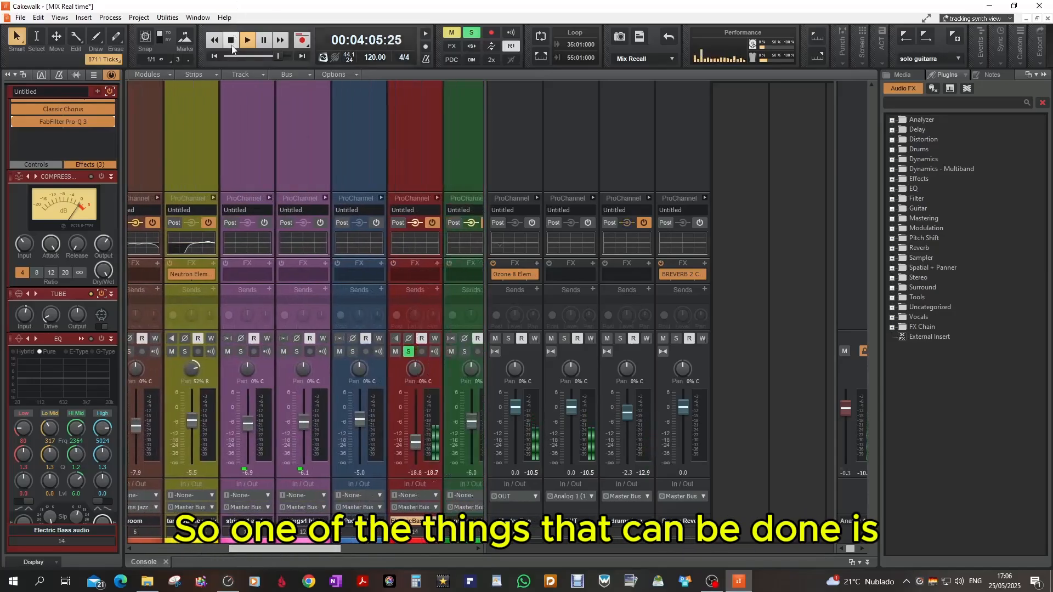
pyautogui.click(232, 42)
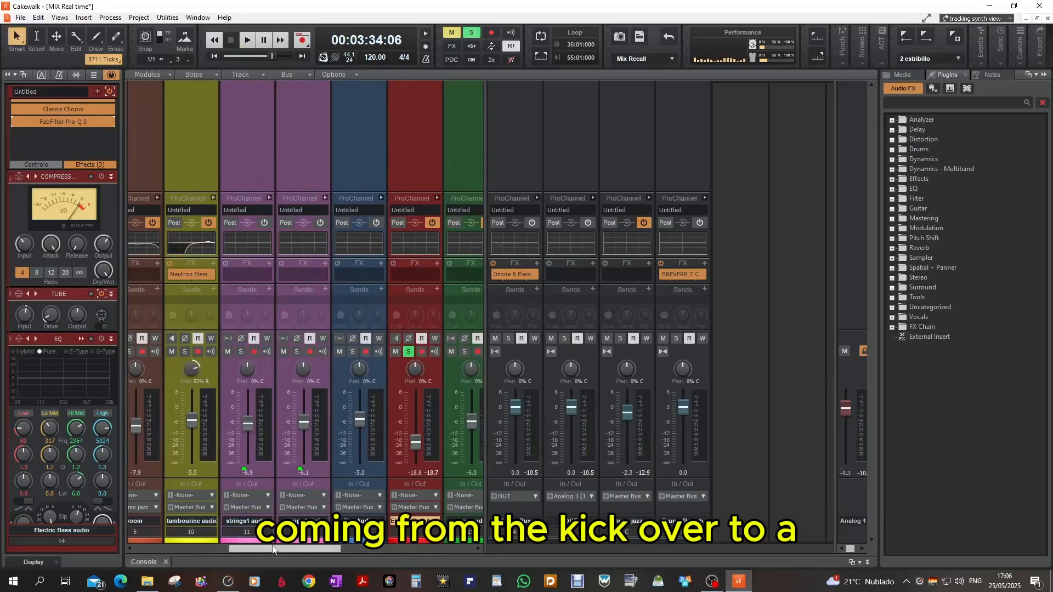
# - Insert FabFilter Pro-C 2 in the electric bass track's FX rack and shorten its release time slightly, keeping the 4:1 ratio
pyautogui.click(437, 265)
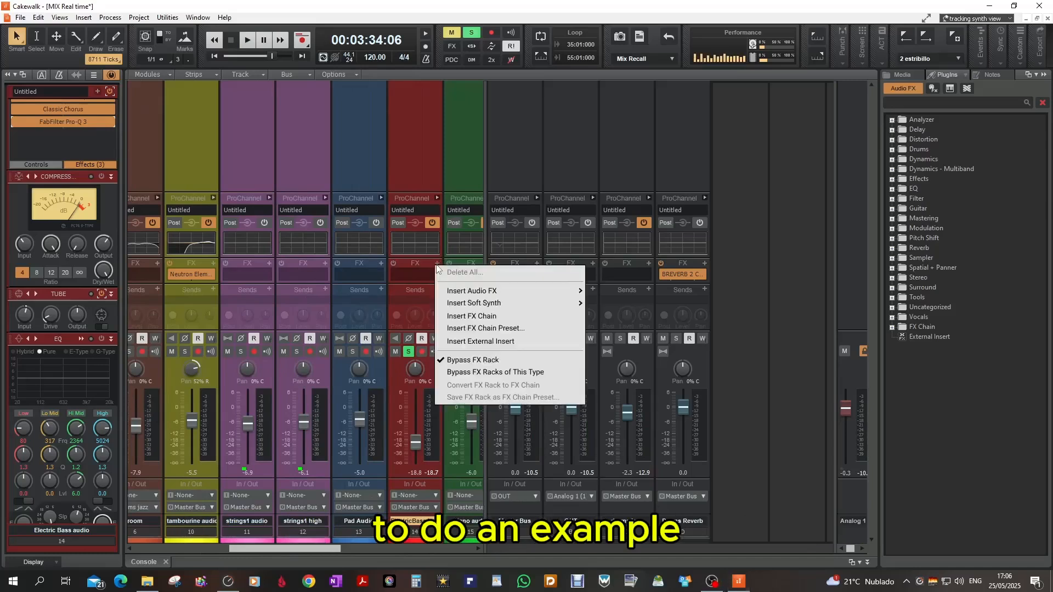
pyautogui.moveTo(465, 294)
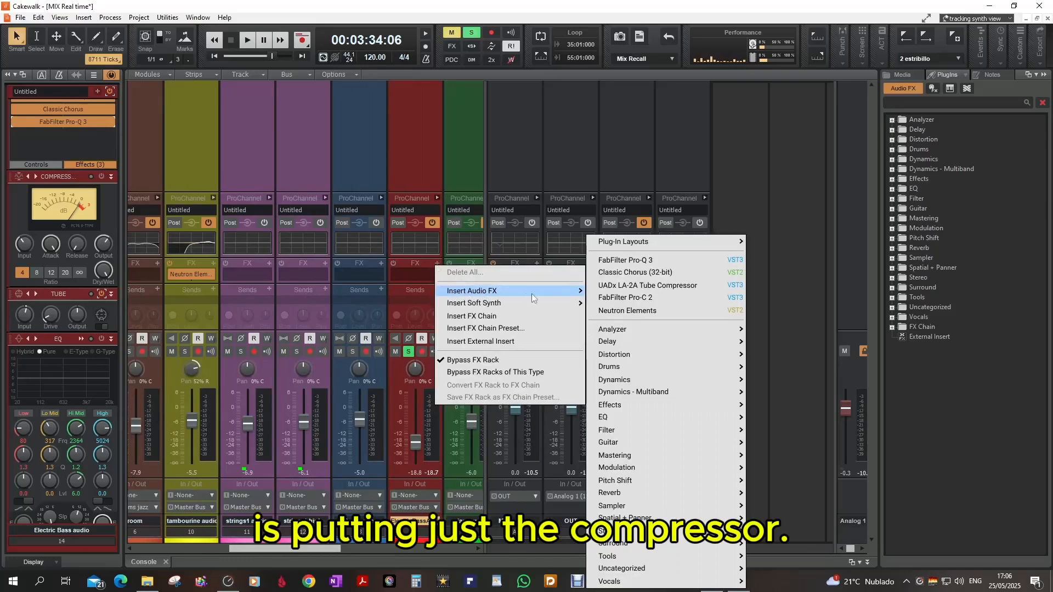
pyautogui.click(616, 297)
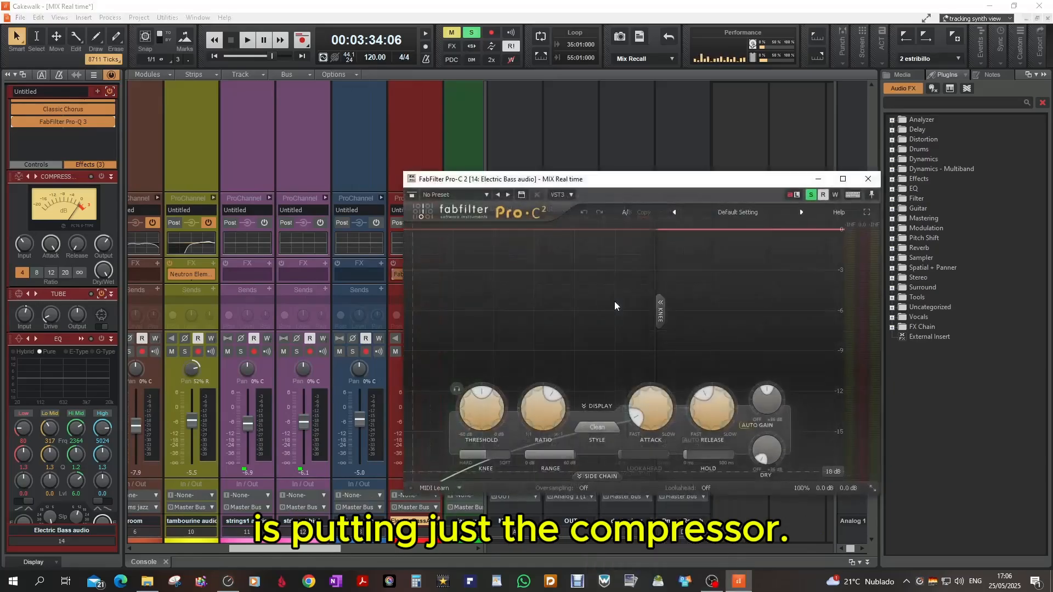
pyautogui.moveTo(552, 404)
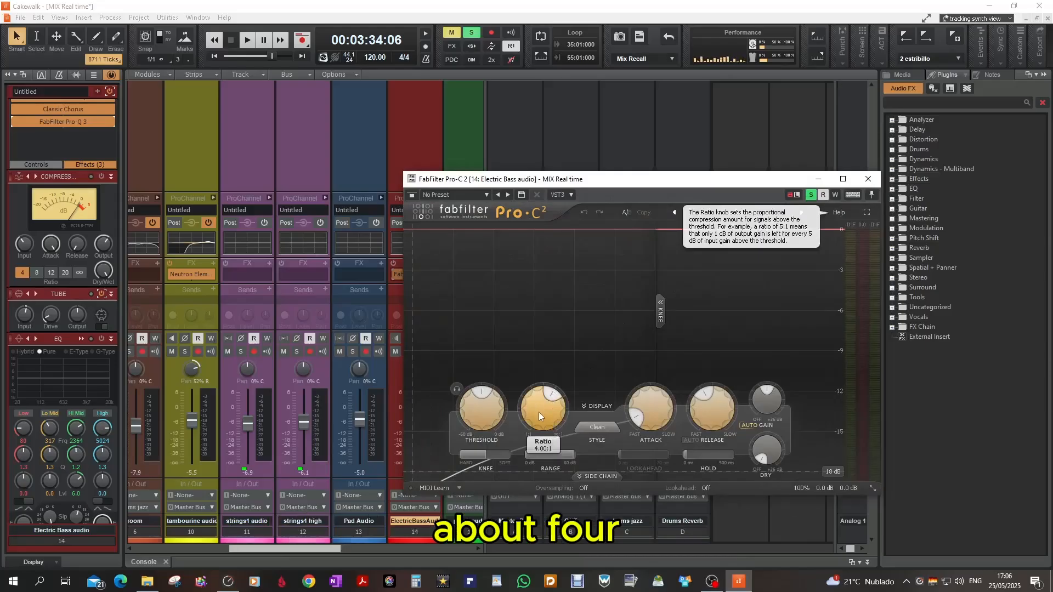
pyautogui.moveTo(704, 420)
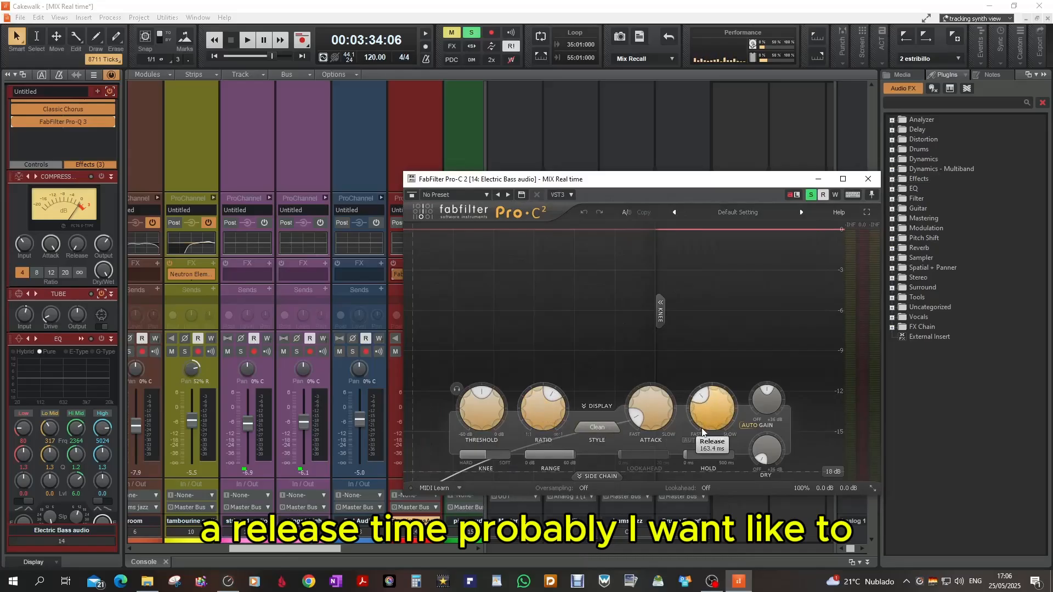
pyautogui.moveTo(702, 426)
pyautogui.mouseDown()
pyautogui.moveTo(703, 444)
pyautogui.moveTo(698, 426)
pyautogui.mouseUp()
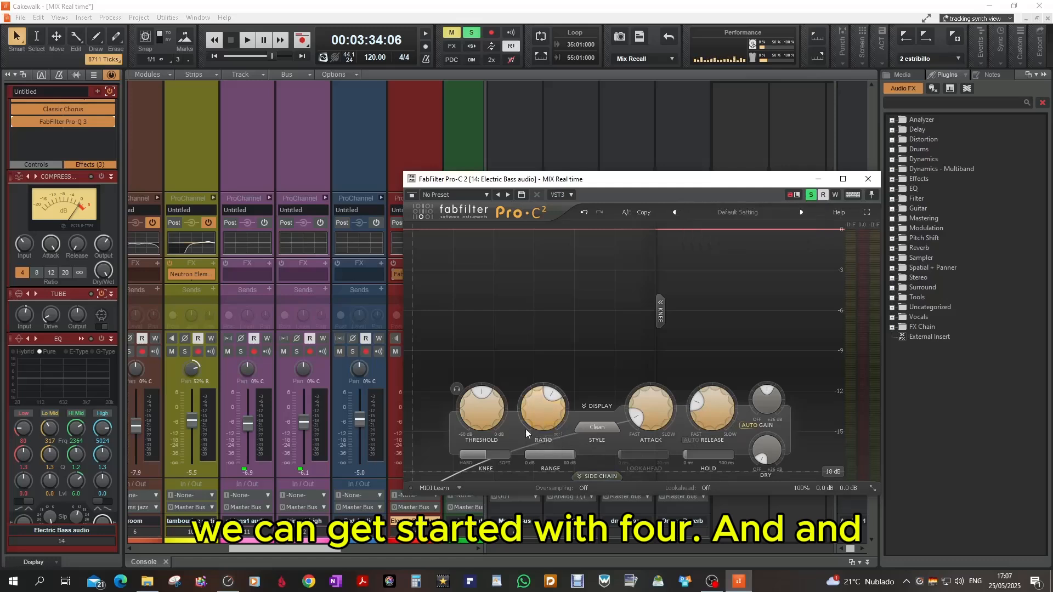
pyautogui.moveTo(476, 409)
pyautogui.moveTo(509, 414)
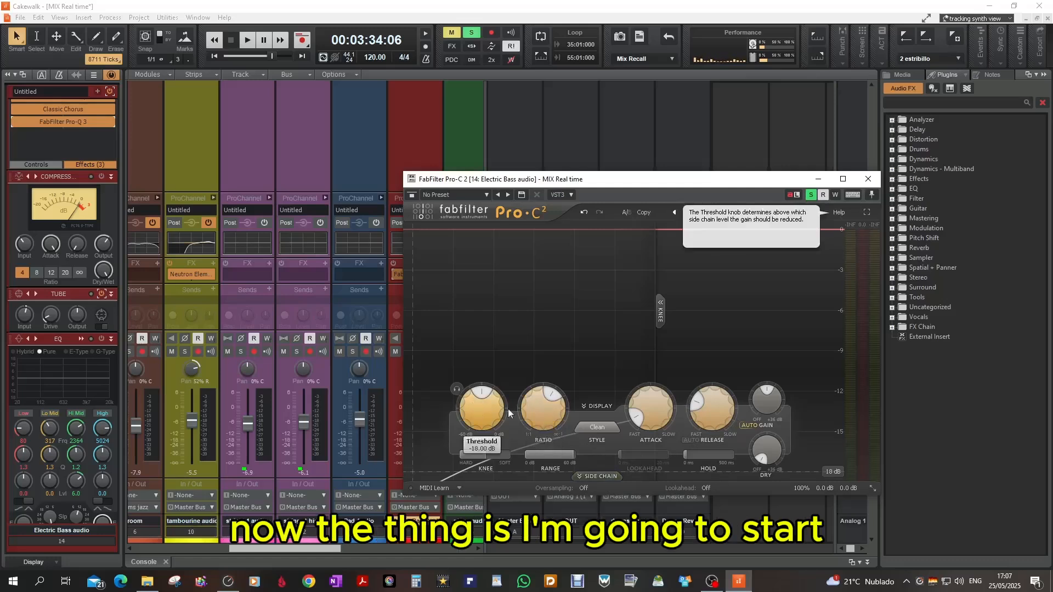
# - Open the compressor's side-chain EQ and shape a narrow bell boost of about +10.7 dB at about 83 Hz with a Q of about 8
pyautogui.click(601, 474)
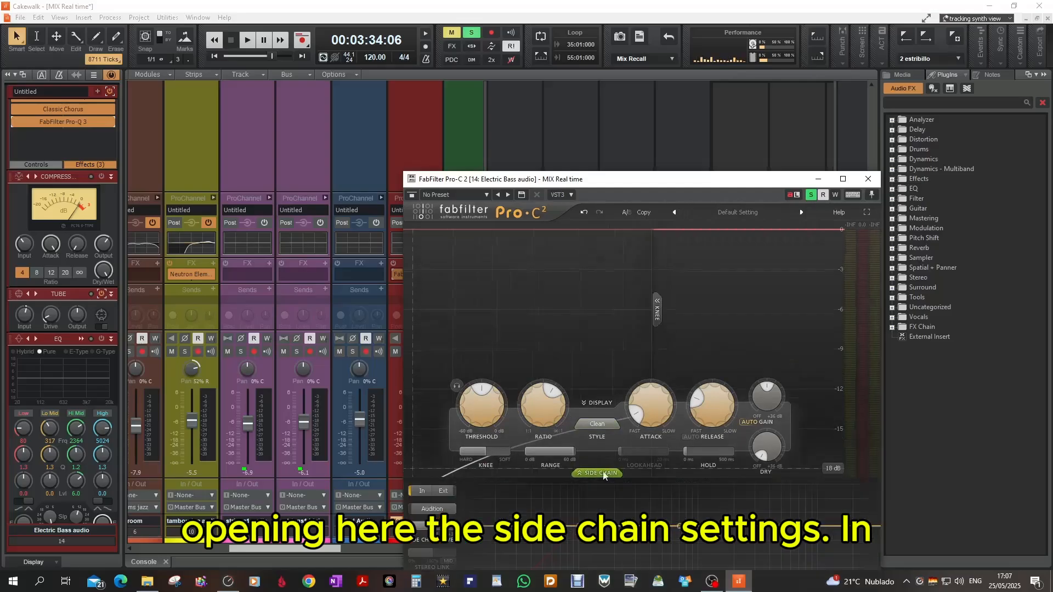
pyautogui.moveTo(649, 186); pyautogui.dragTo(658, 92)
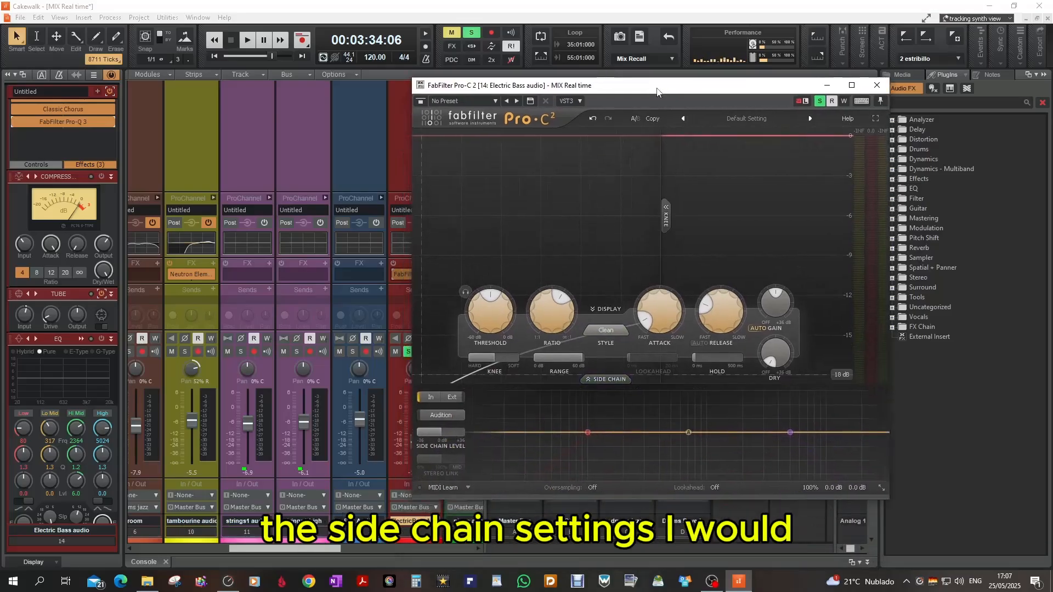
pyautogui.moveTo(588, 434)
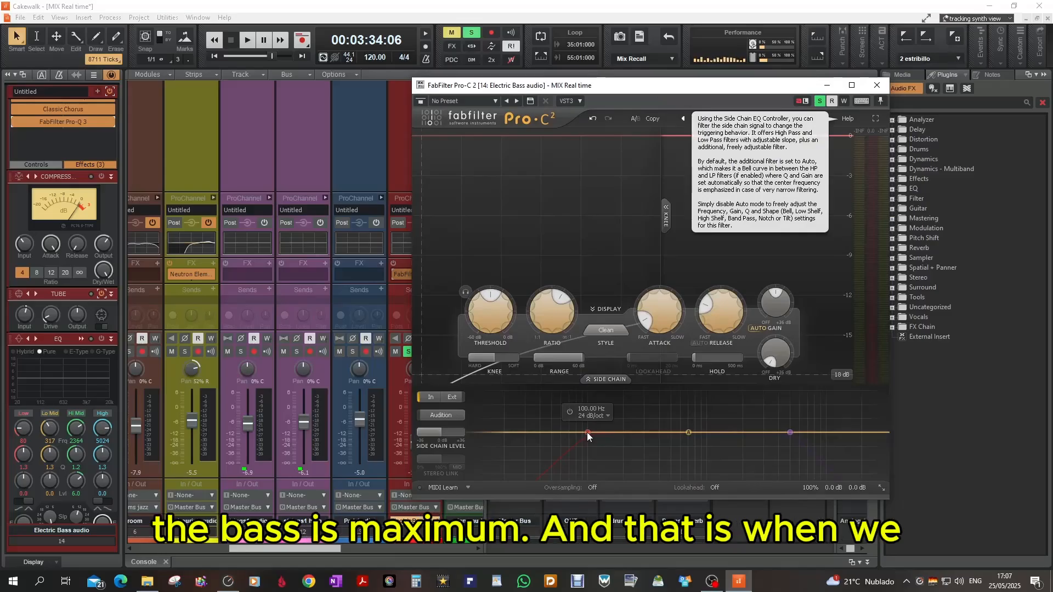
pyautogui.moveTo(586, 433); pyautogui.dragTo(577, 433)
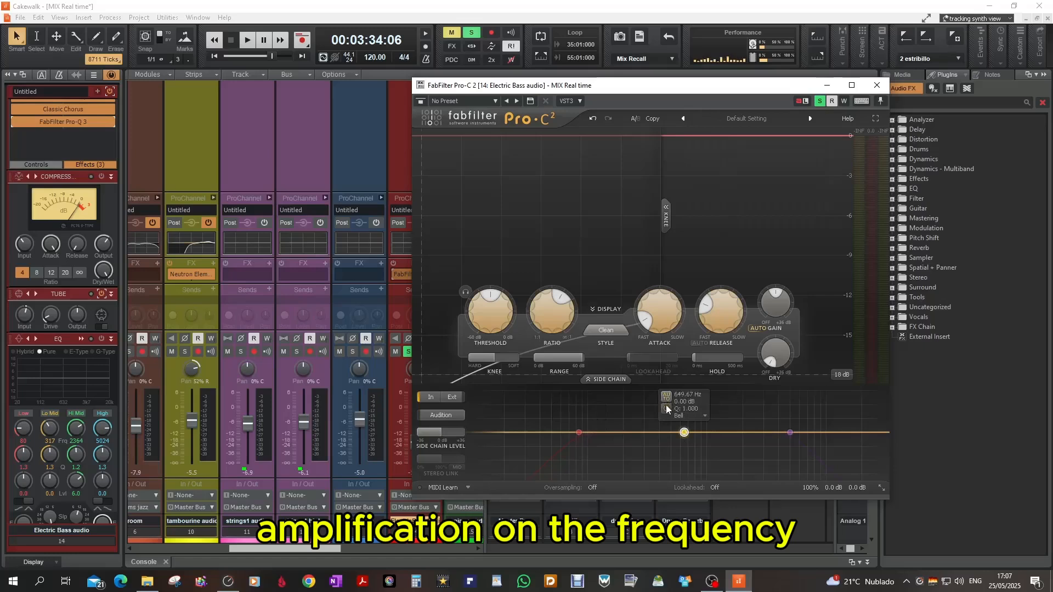
pyautogui.moveTo(577, 432); pyautogui.dragTo(577, 427)
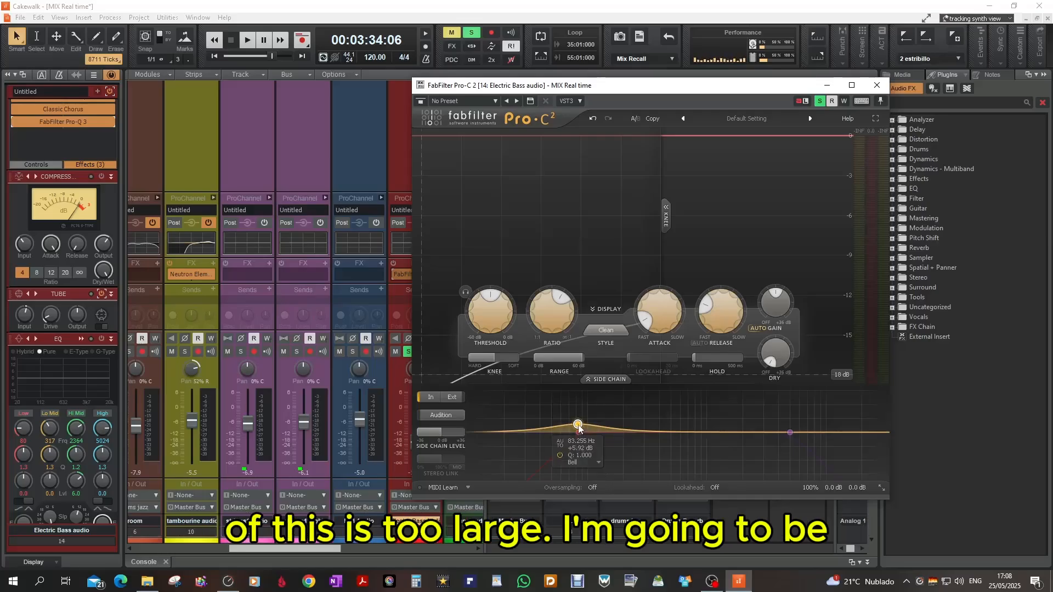
pyautogui.scroll(8, 580, 428)
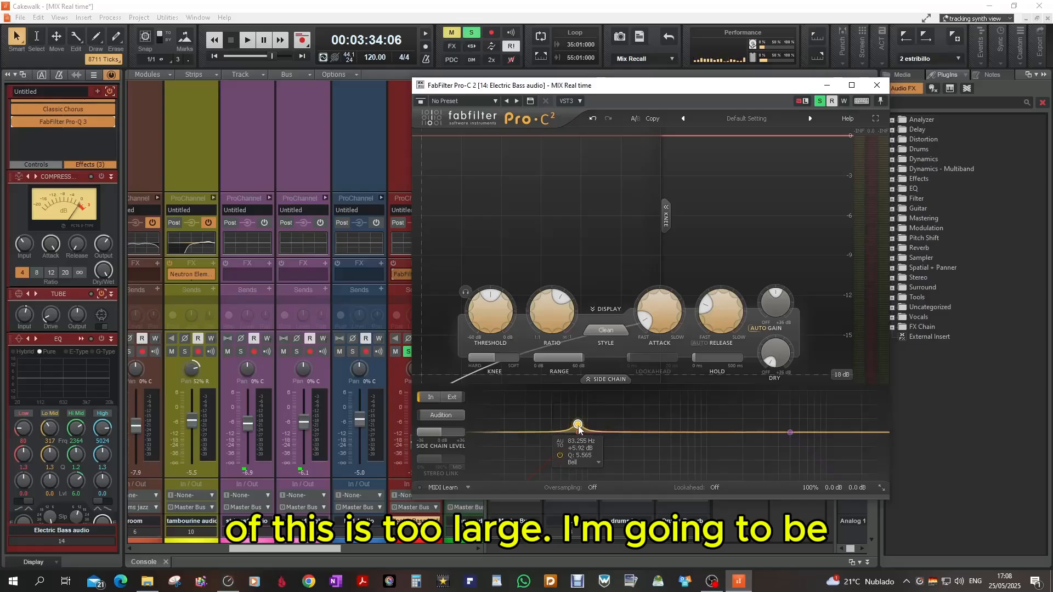
pyautogui.scroll(3, 579, 428)
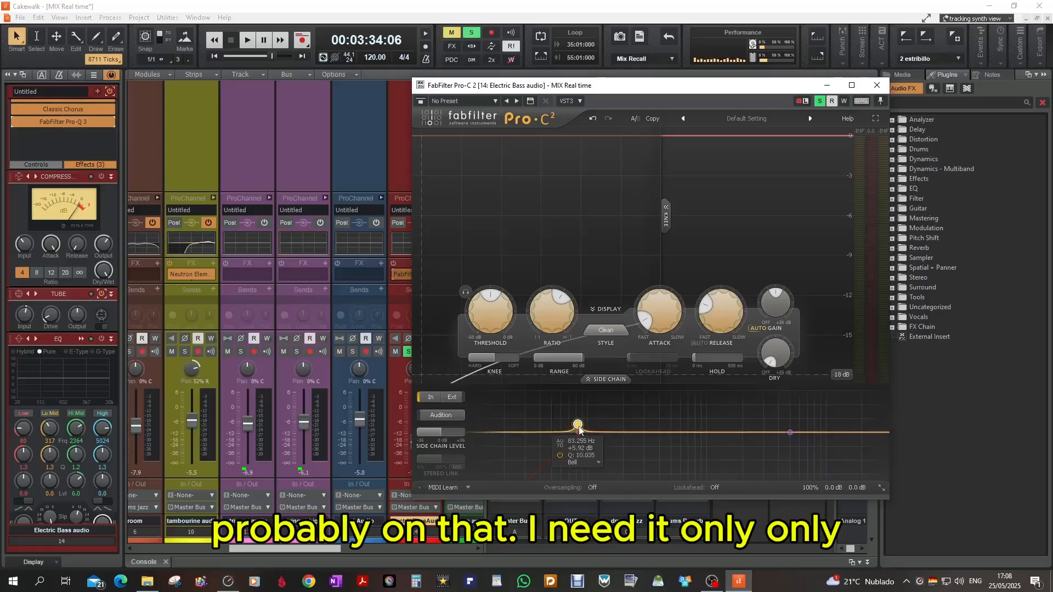
pyautogui.scroll(-1, 580, 430)
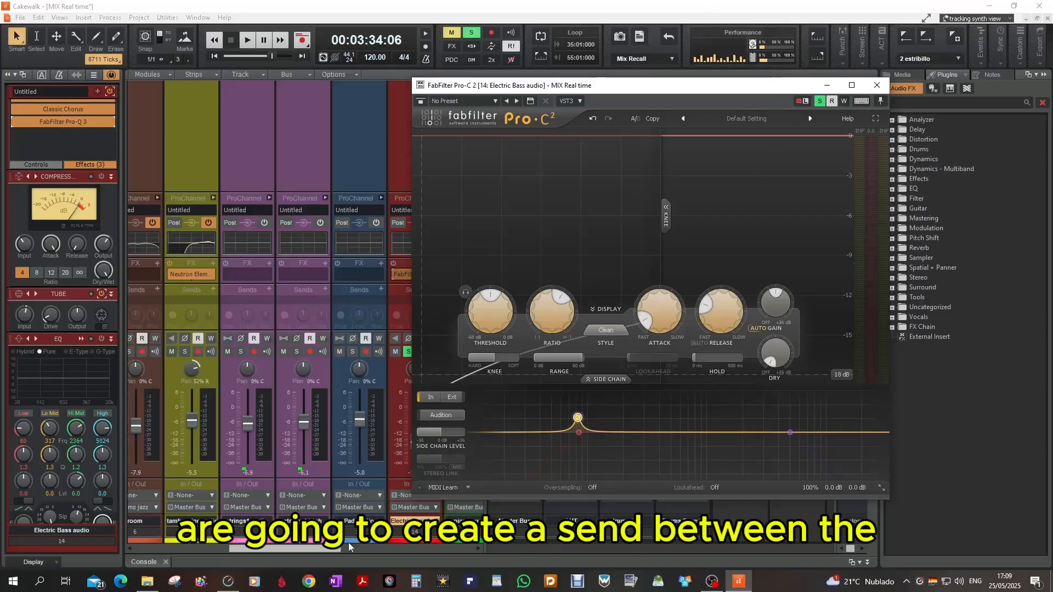
# - Create a send from the kick track to the Pro-C 2 side-chain input on the electric bass track
pyautogui.moveTo(340, 550); pyautogui.dragTo(246, 549)
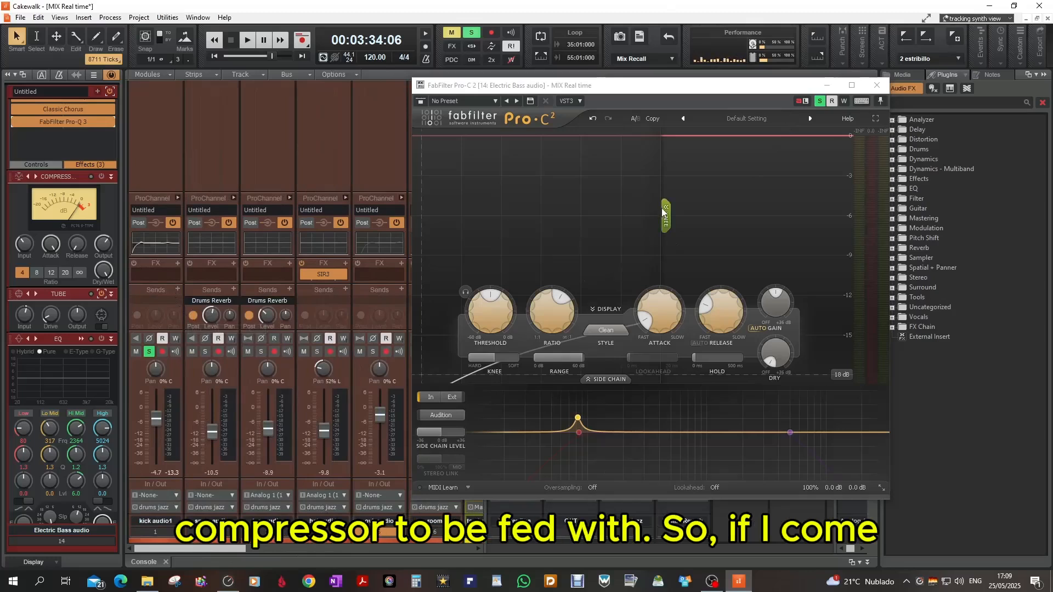
pyautogui.click(177, 289)
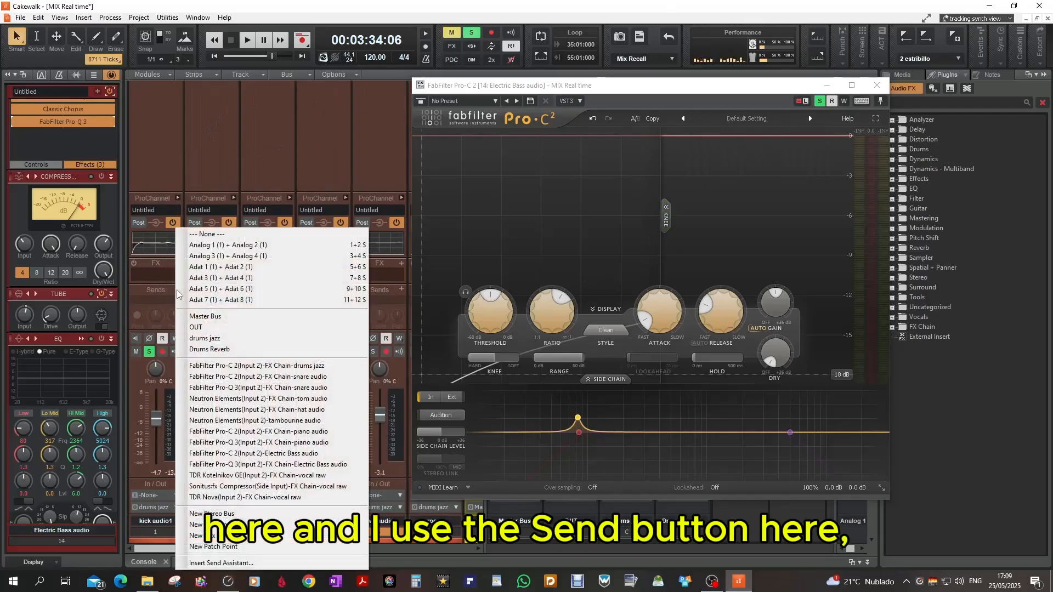
pyautogui.click(246, 459)
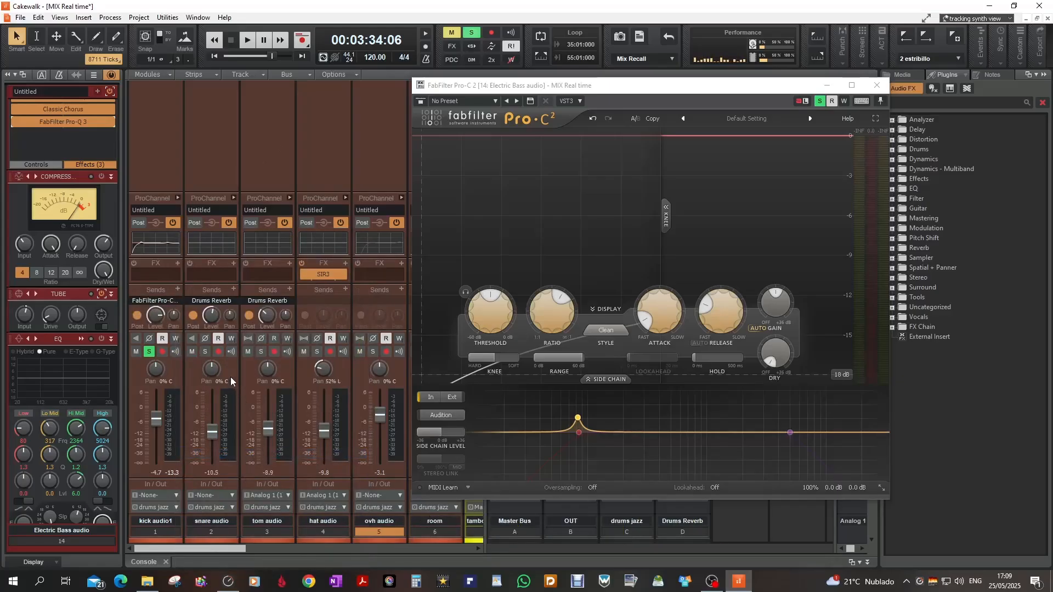
pyautogui.moveTo(152, 322)
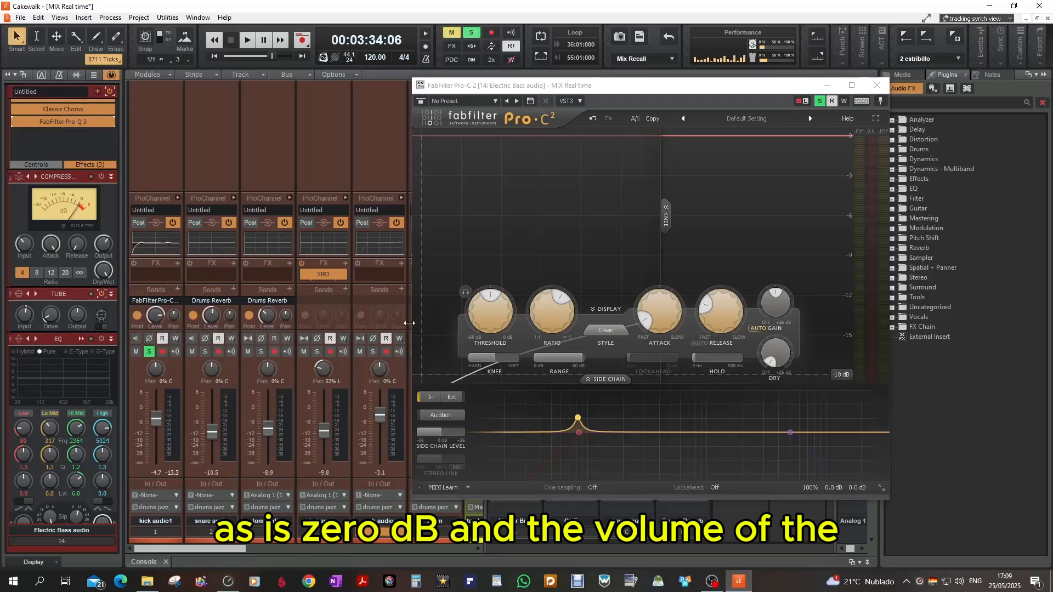
# - Play the soloed kick and bass with the bass strip and Pro-C 2 window in view, and examine the compressor's gain reduction
pyautogui.moveTo(721, 93); pyautogui.dragTo(856, 99)
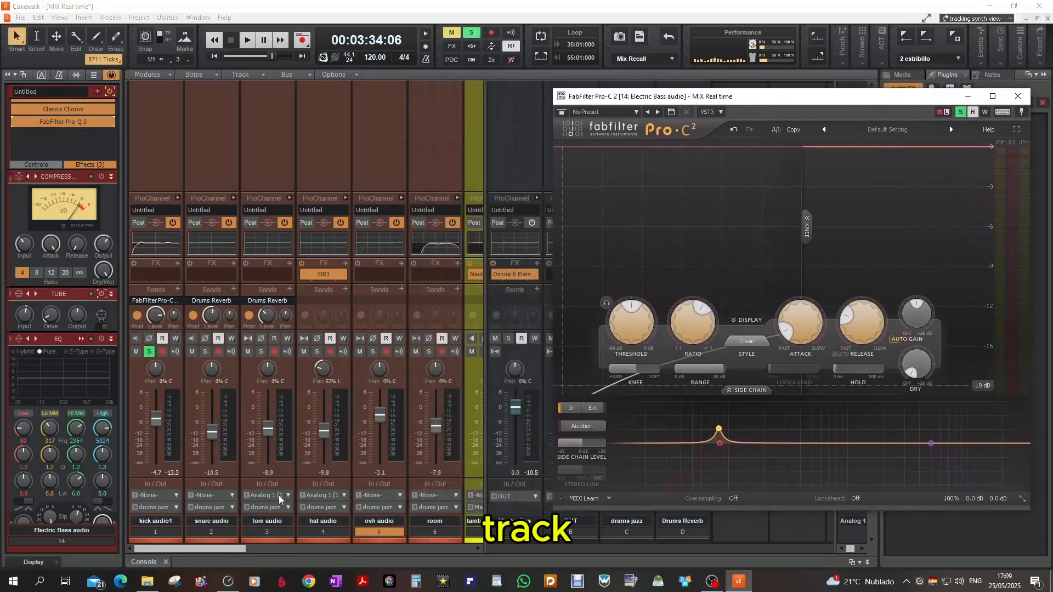
pyautogui.moveTo(236, 551); pyautogui.dragTo(237, 553)
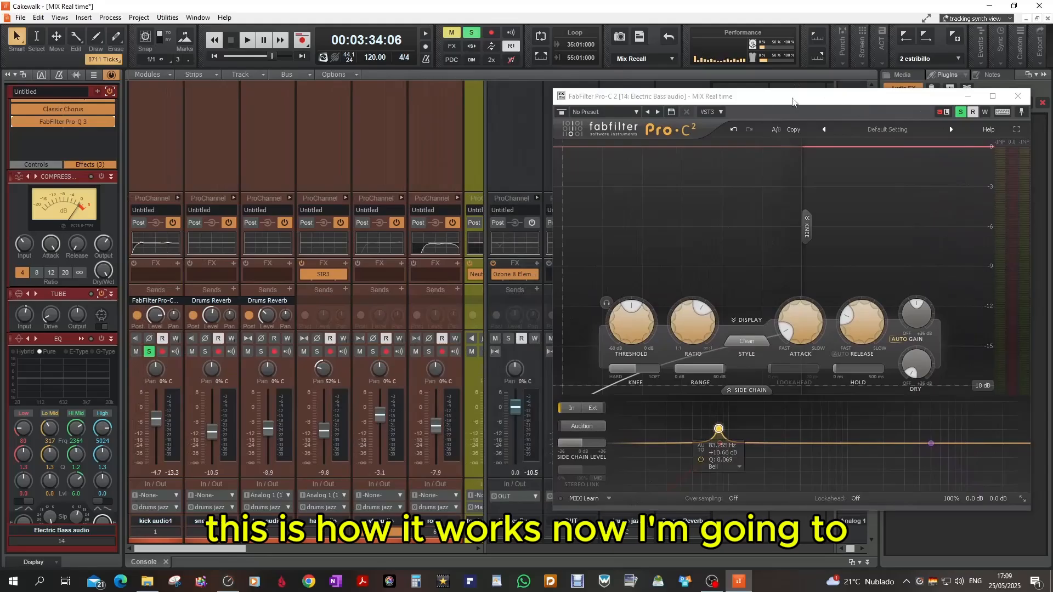
pyautogui.moveTo(793, 101); pyautogui.dragTo(793, 93)
pyautogui.moveTo(226, 548); pyautogui.dragTo(292, 551)
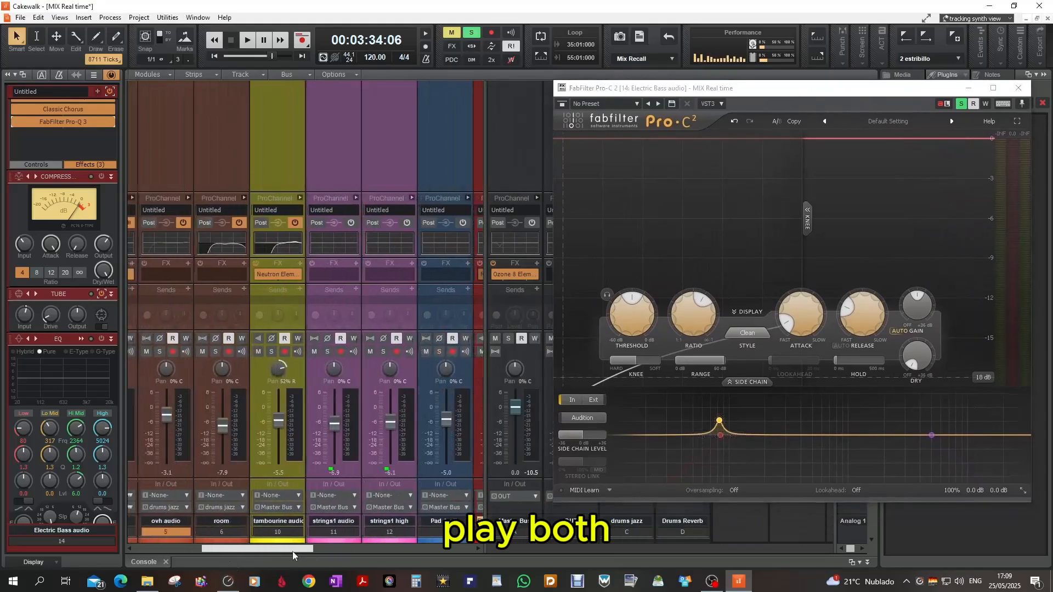
pyautogui.click(255, 41)
pyautogui.moveTo(758, 88); pyautogui.dragTo(749, 90)
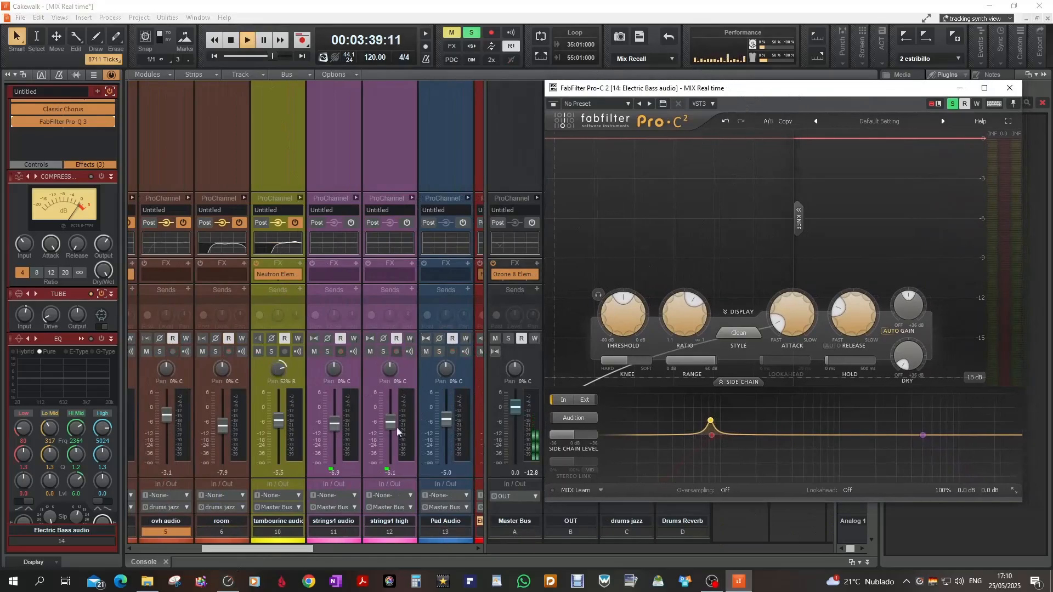
pyautogui.moveTo(266, 549); pyautogui.dragTo(330, 550)
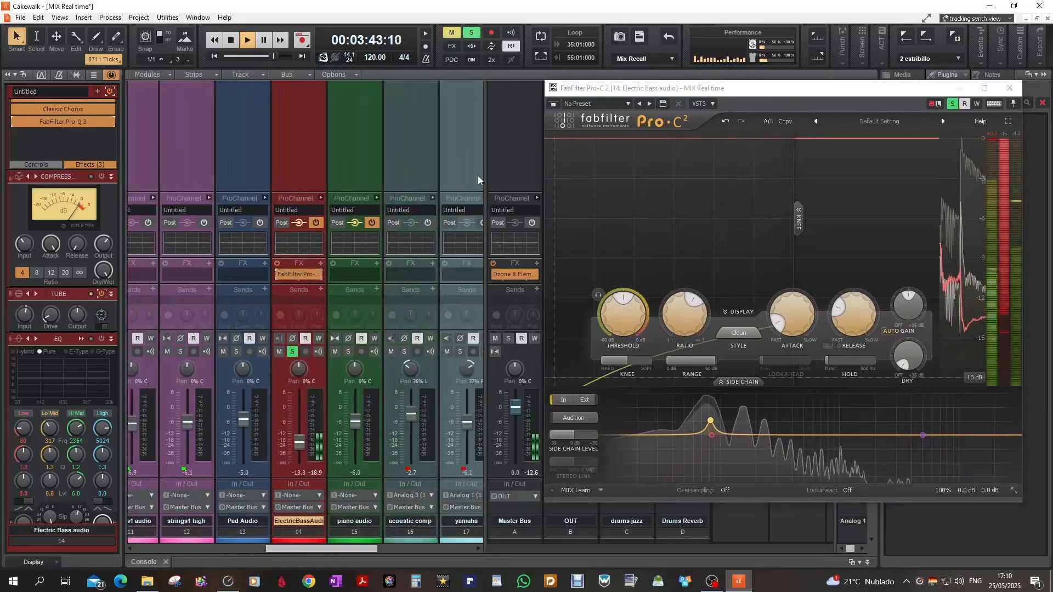
pyautogui.moveTo(758, 91); pyautogui.dragTo(710, 94)
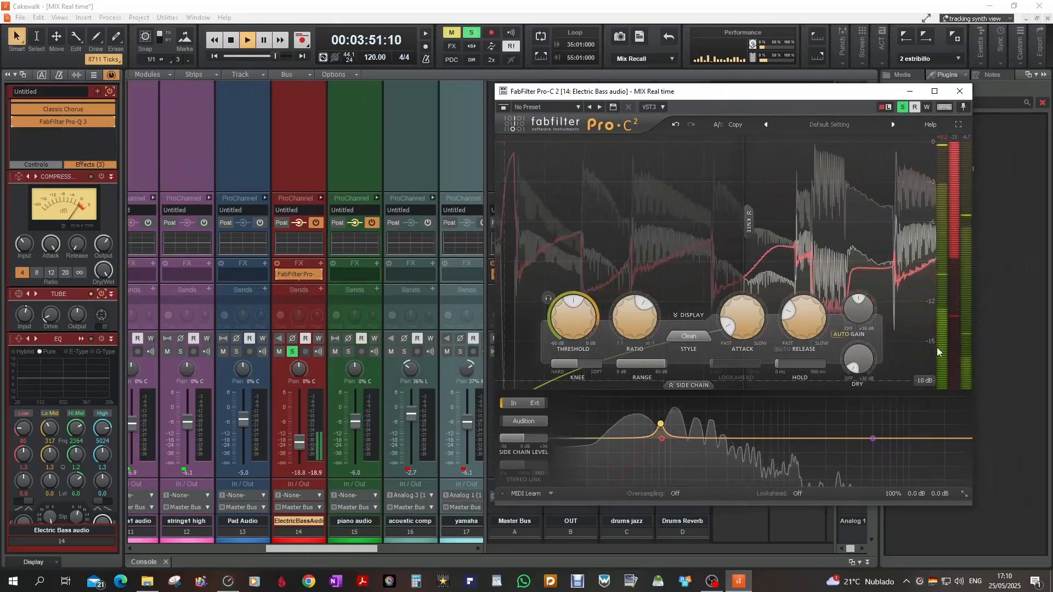
# - Lower the Pro-C 2 threshold on the bass to about -24.4 dB, switch its side-chain source to external, and close the plugin
pyautogui.moveTo(937, 351)
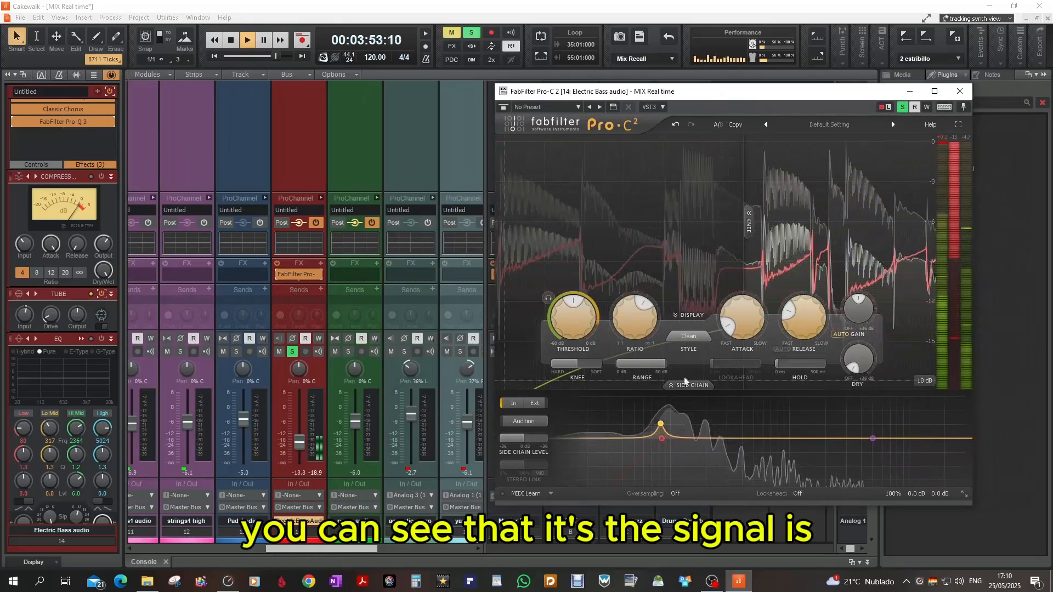
pyautogui.moveTo(667, 407)
pyautogui.moveTo(564, 314)
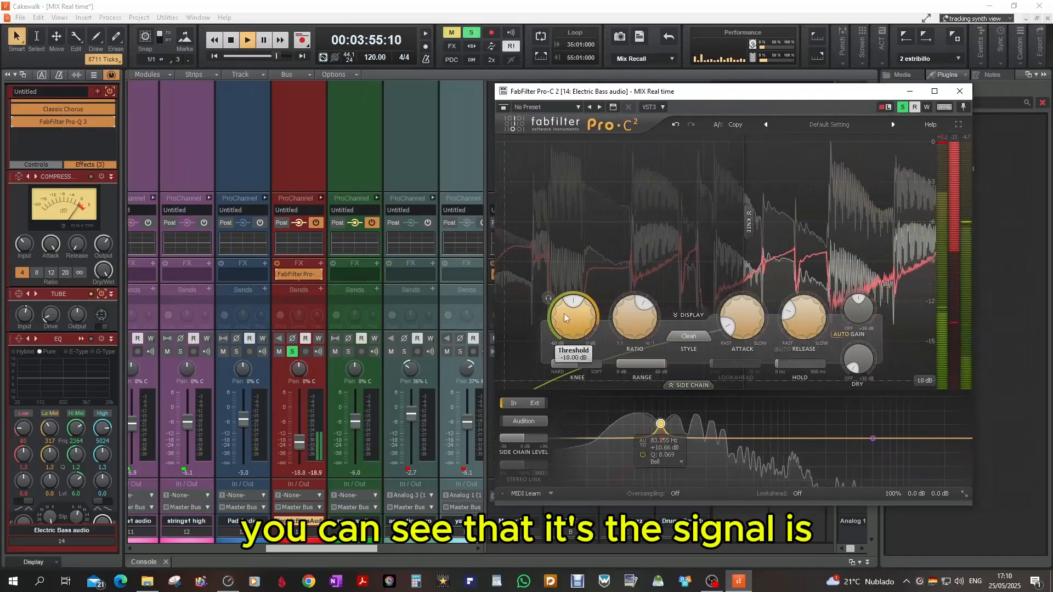
pyautogui.moveTo(562, 311); pyautogui.dragTo(559, 333)
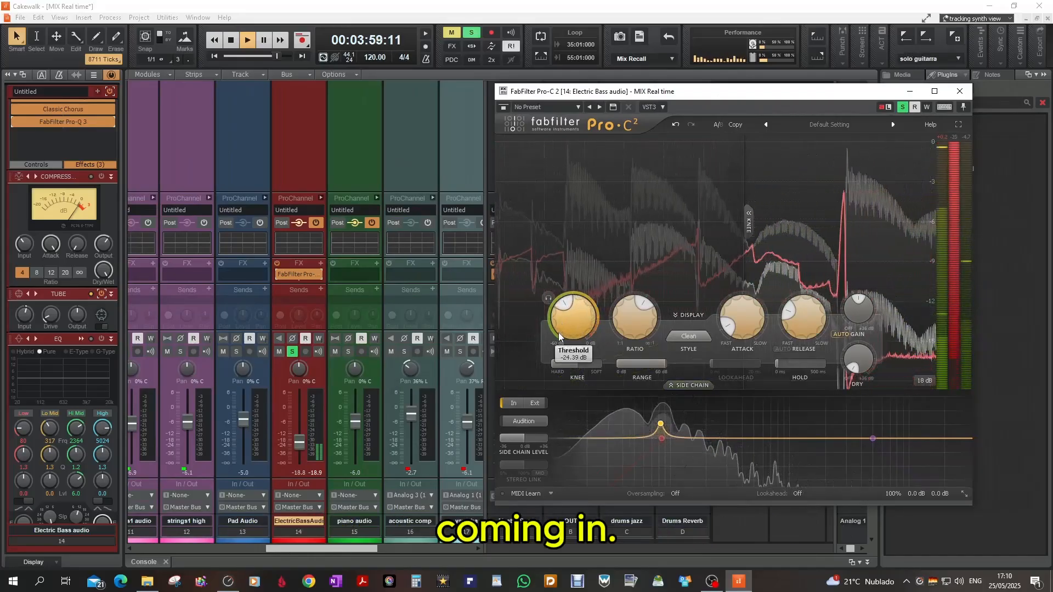
pyautogui.click(532, 404)
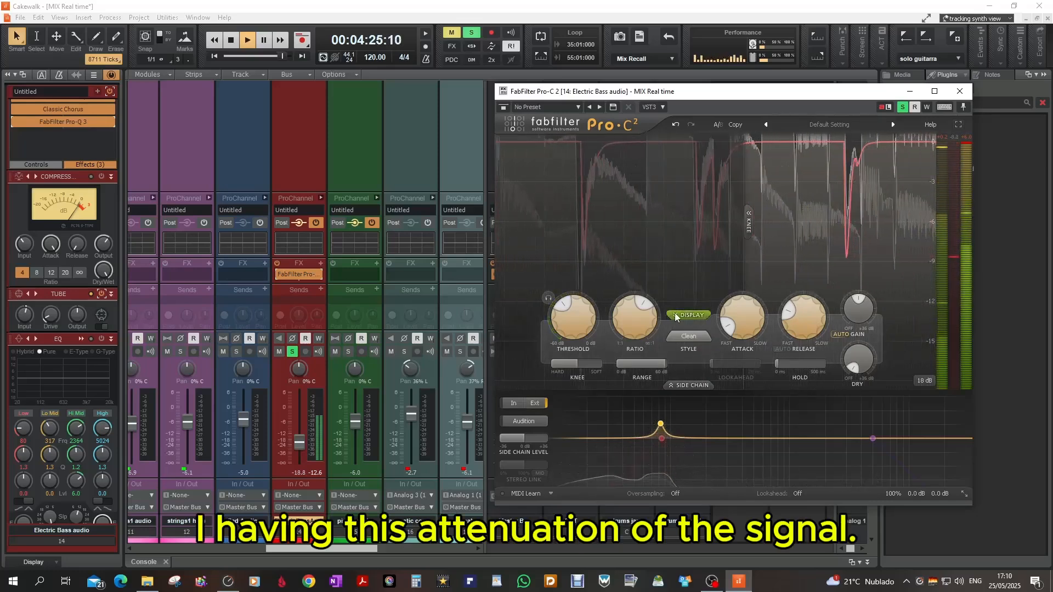
pyautogui.click(958, 93)
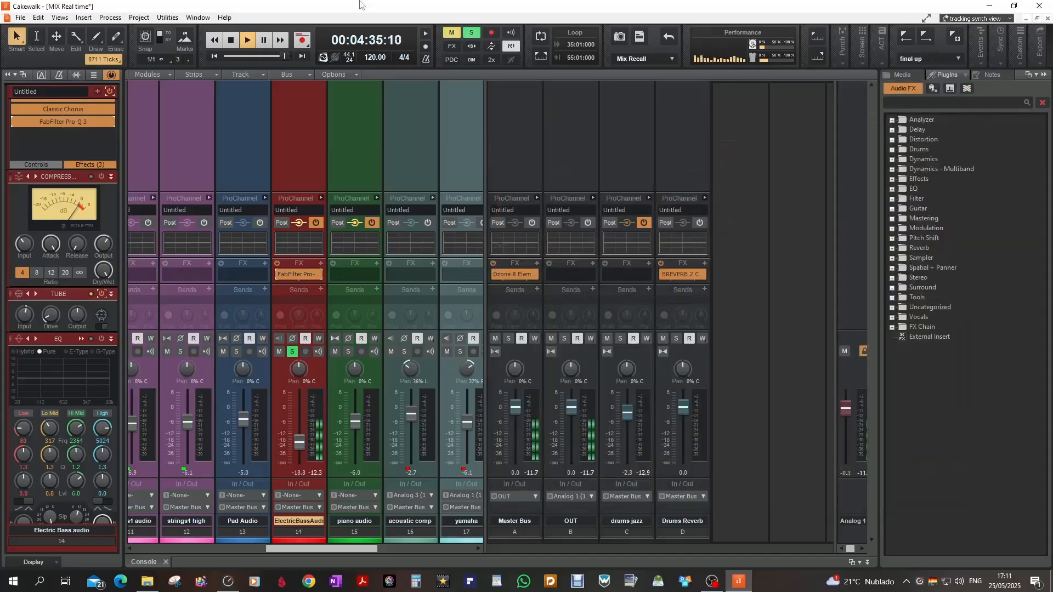
# - Stop playback, clear all track solos, and play the full mix to hear the bass and kick in context
pyautogui.click(231, 40)
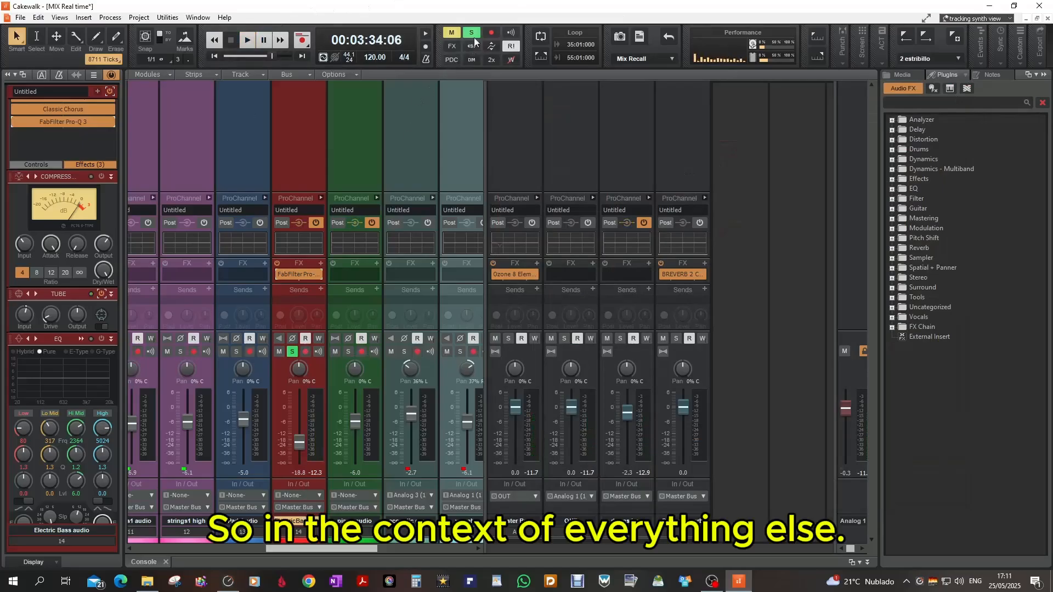
pyautogui.click(472, 34)
pyautogui.click(248, 40)
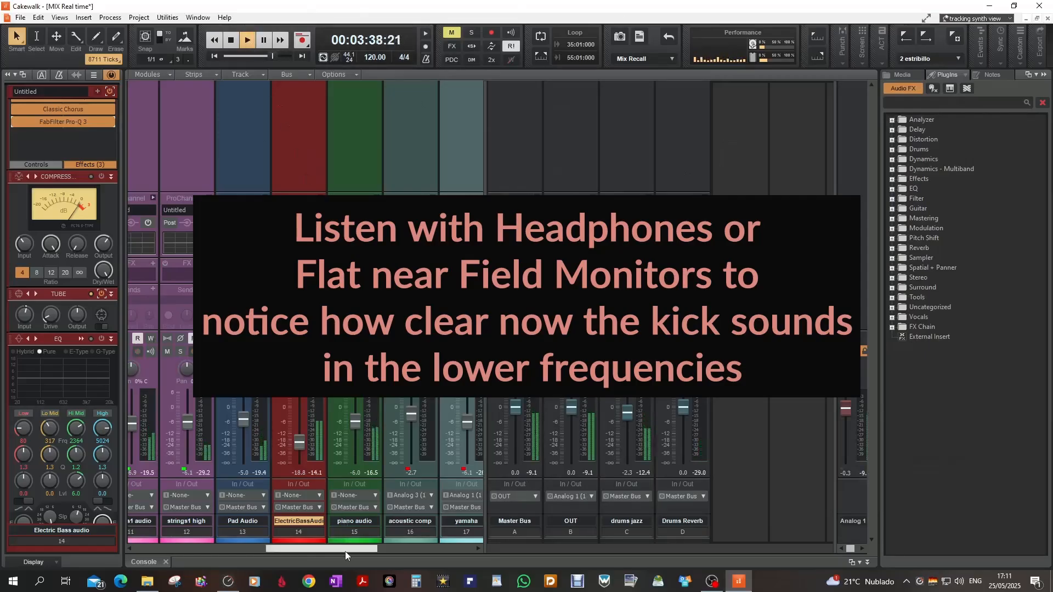
# - Review the drum, kick and bass strips during full-mix playback, and inspect the kick track's SK10 subkick simulator
pyautogui.moveTo(344, 550); pyautogui.dragTo(185, 560)
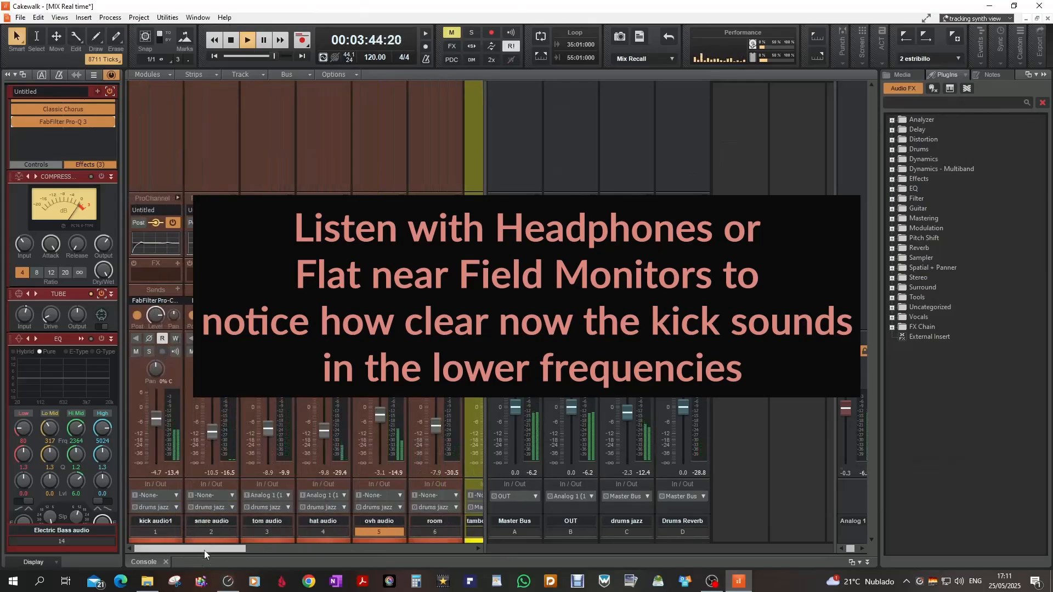
pyautogui.moveTo(204, 550); pyautogui.dragTo(295, 559)
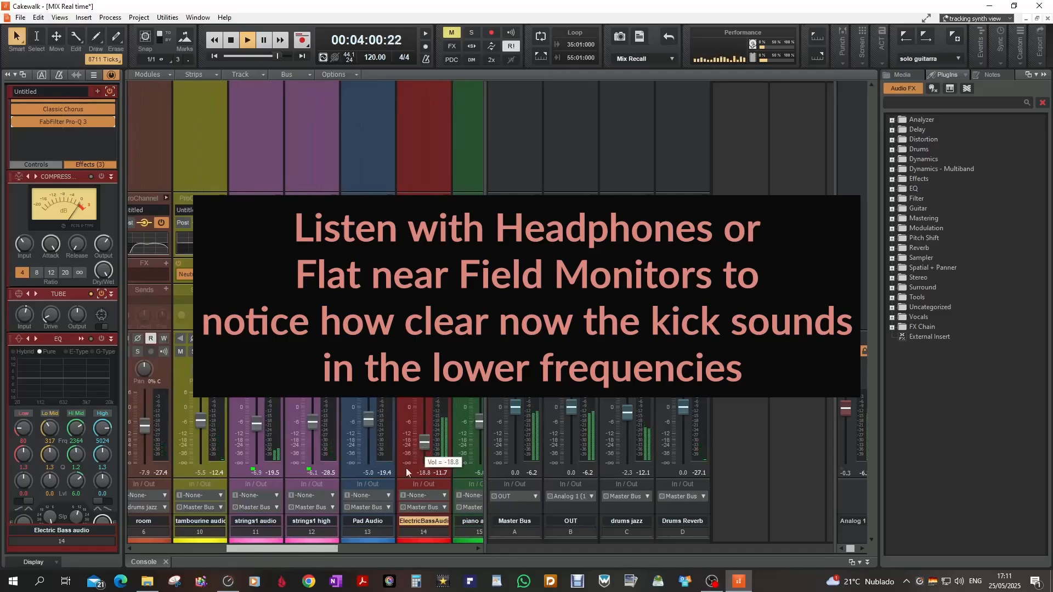
pyautogui.moveTo(300, 548); pyautogui.dragTo(208, 558)
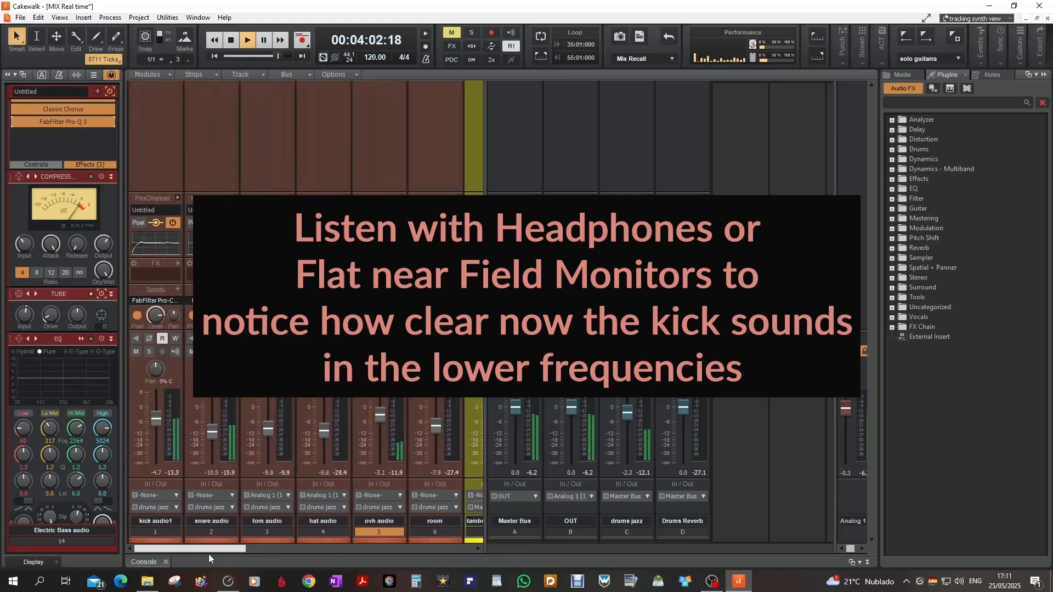
pyautogui.click(154, 172)
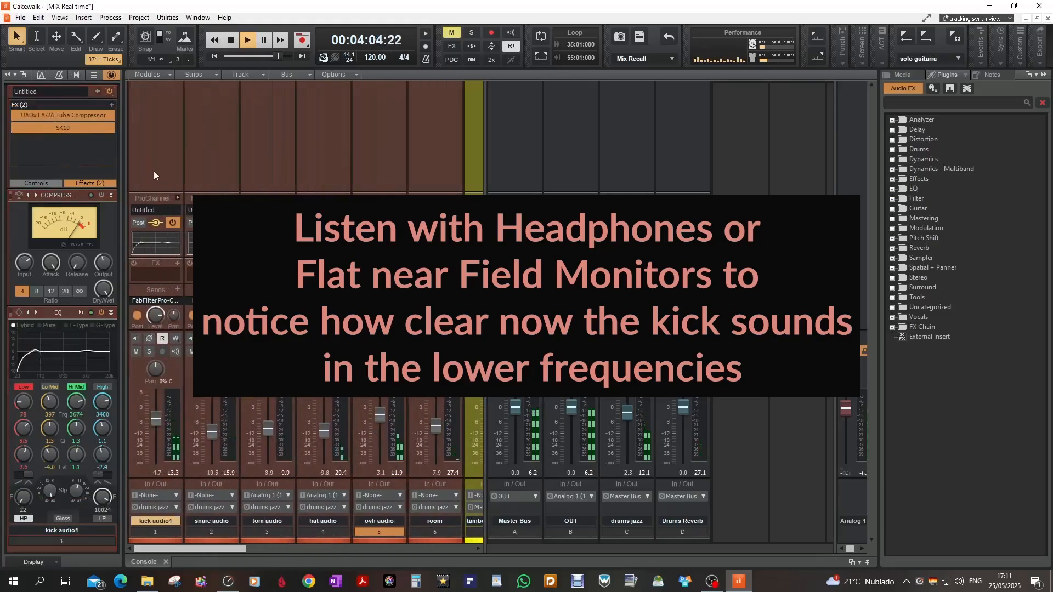
pyautogui.doubleClick(78, 127)
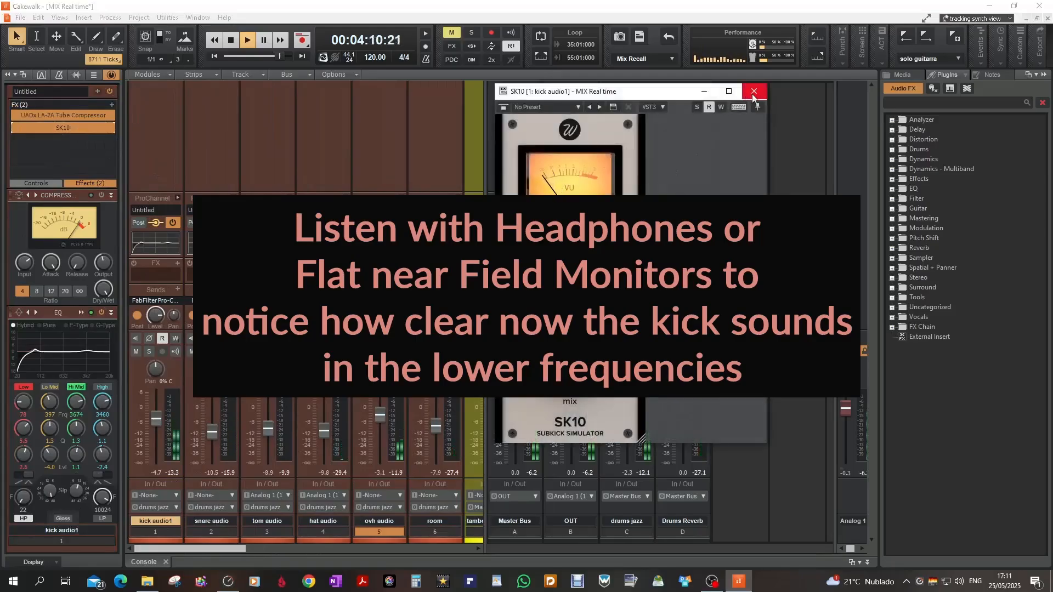
pyautogui.click(754, 93)
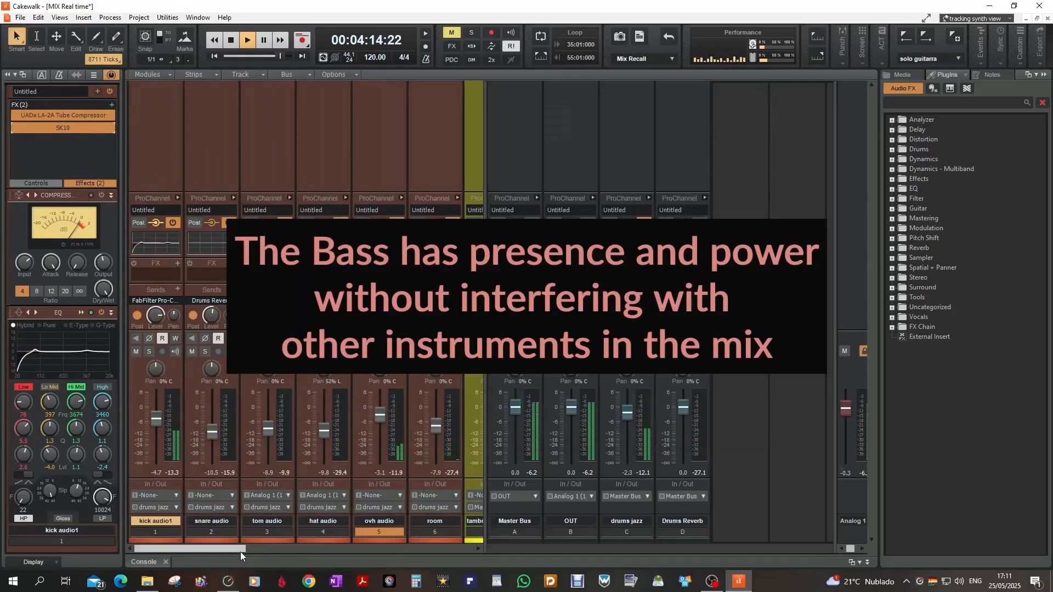
pyautogui.moveTo(240, 551); pyautogui.dragTo(384, 575)
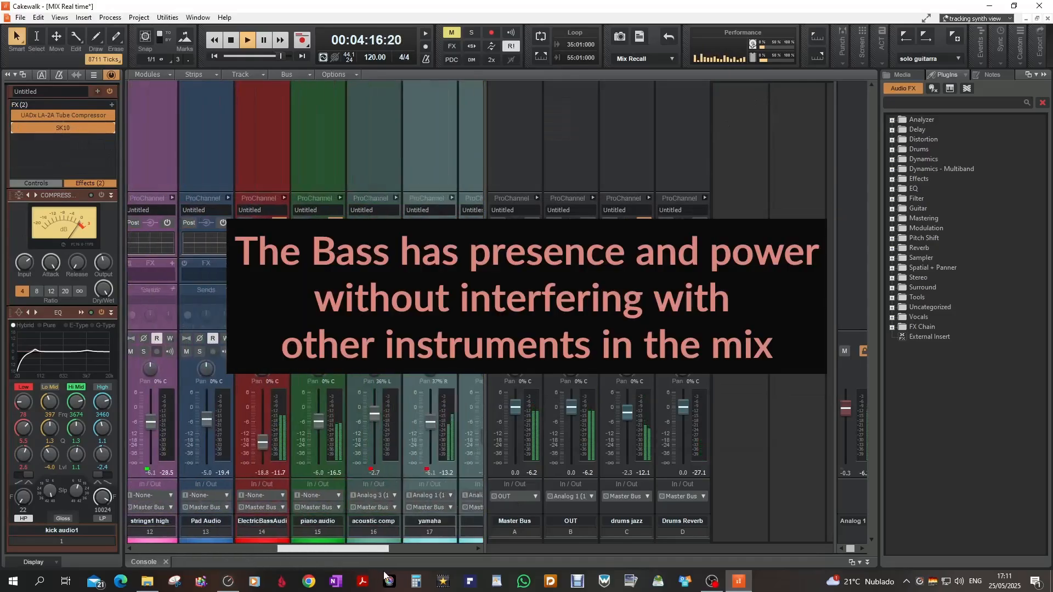